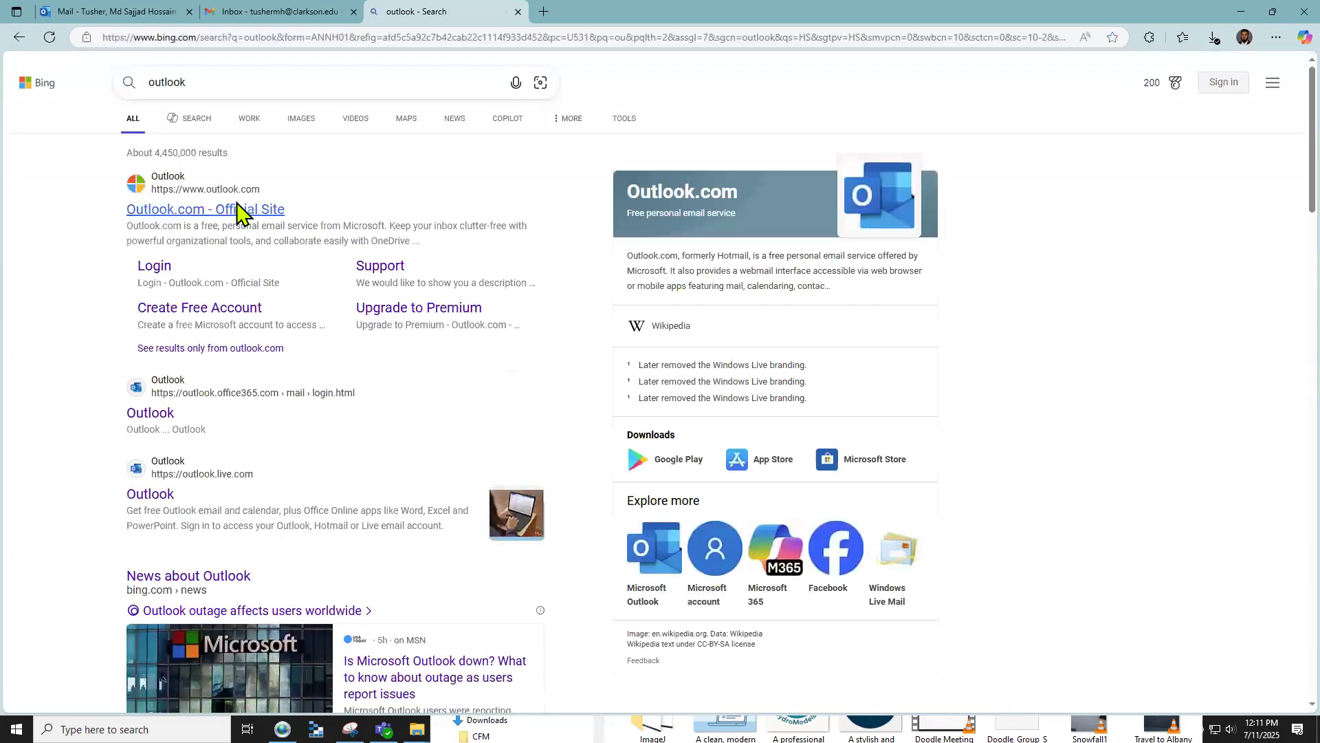
# - Open the official Outlook.com site from the search results and sign in with the work account connected to Windows
pyautogui.click(242, 207)
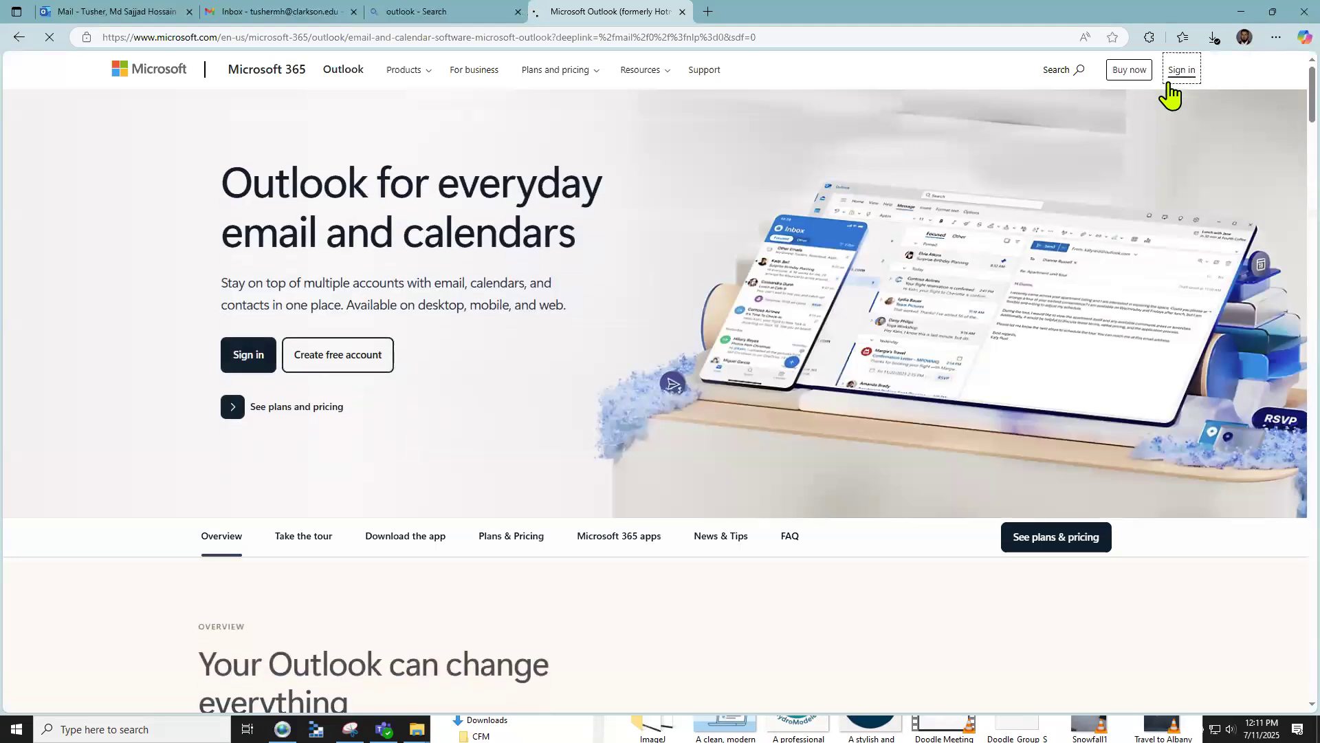
pyautogui.click(1178, 73)
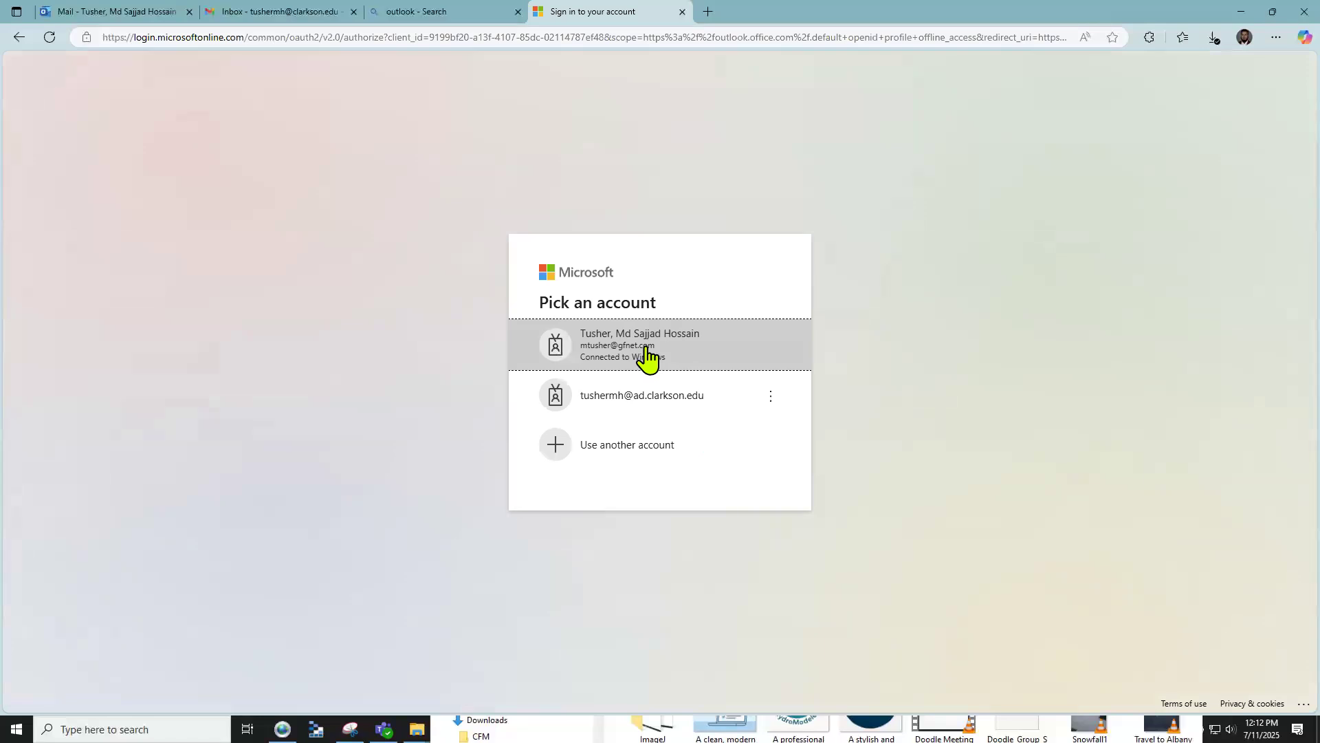
pyautogui.click(646, 358)
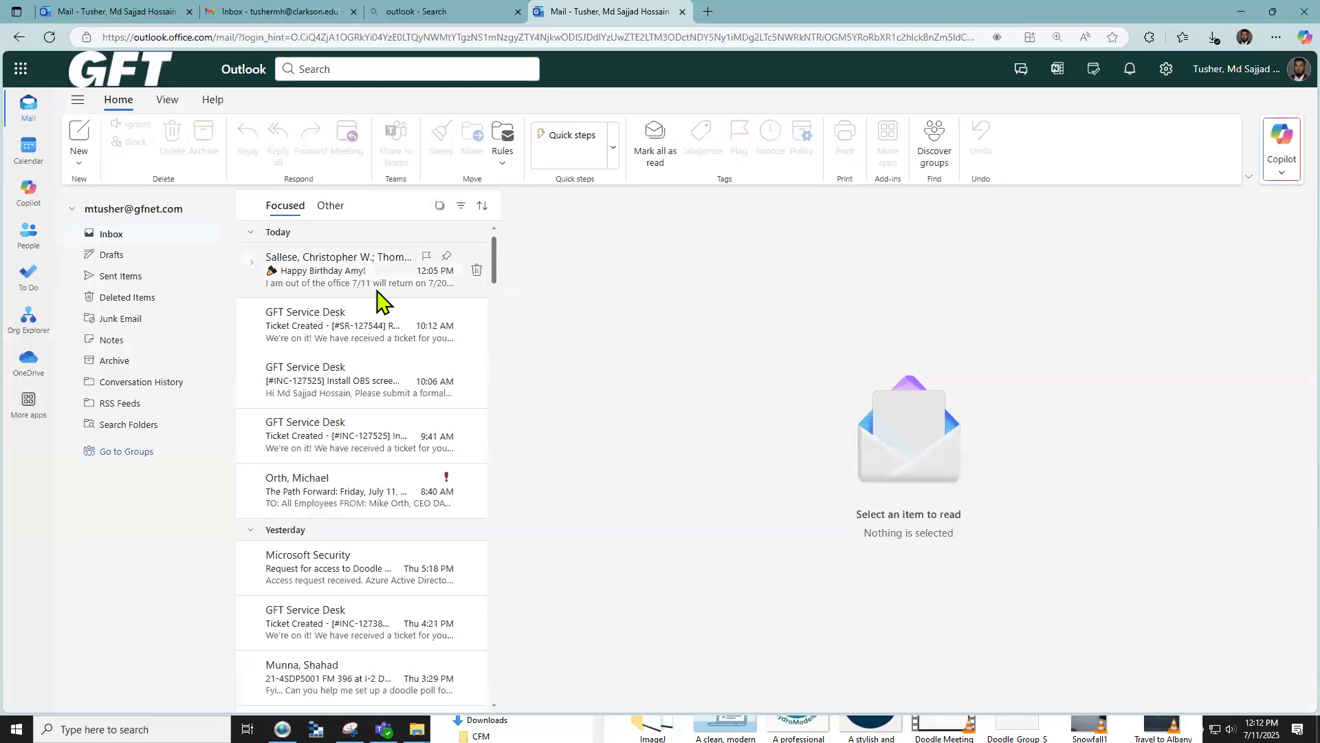
# - Start a new email message and add the external university contact as the recipient
pyautogui.click(81, 137)
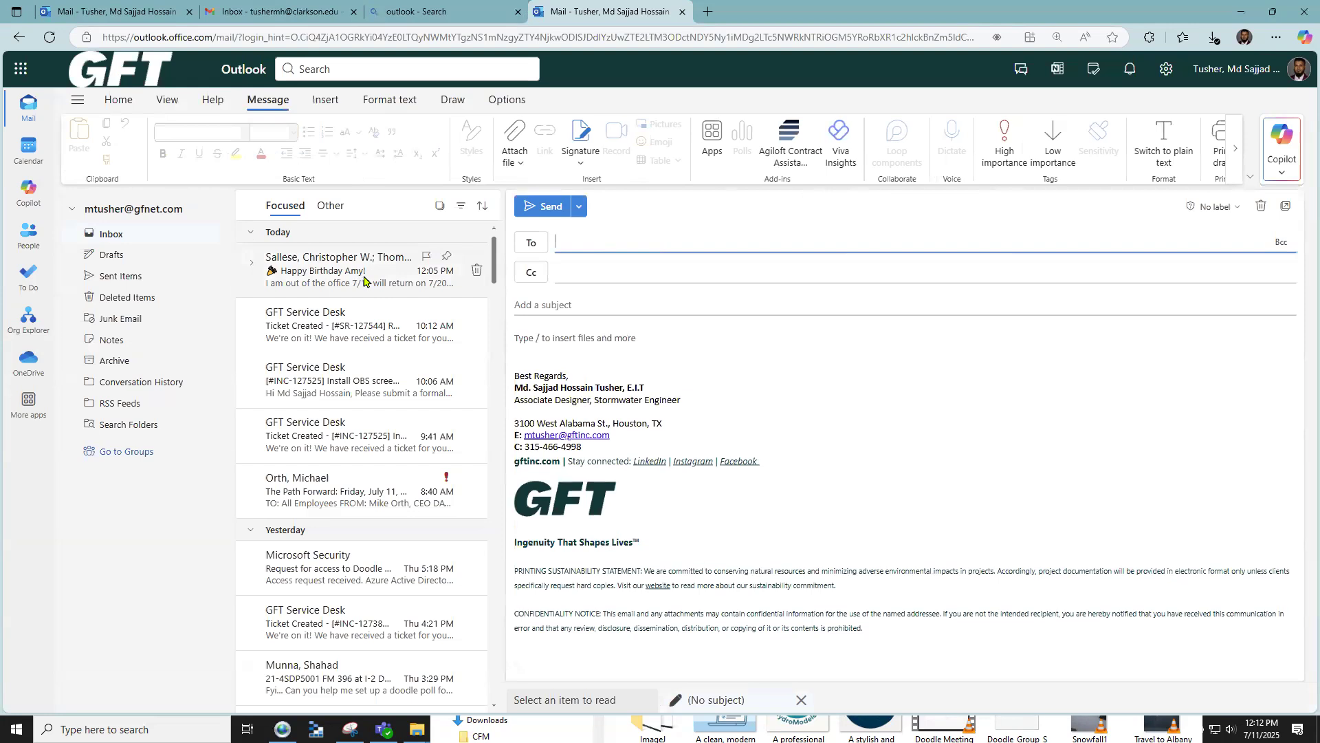
pyautogui.write('tus')
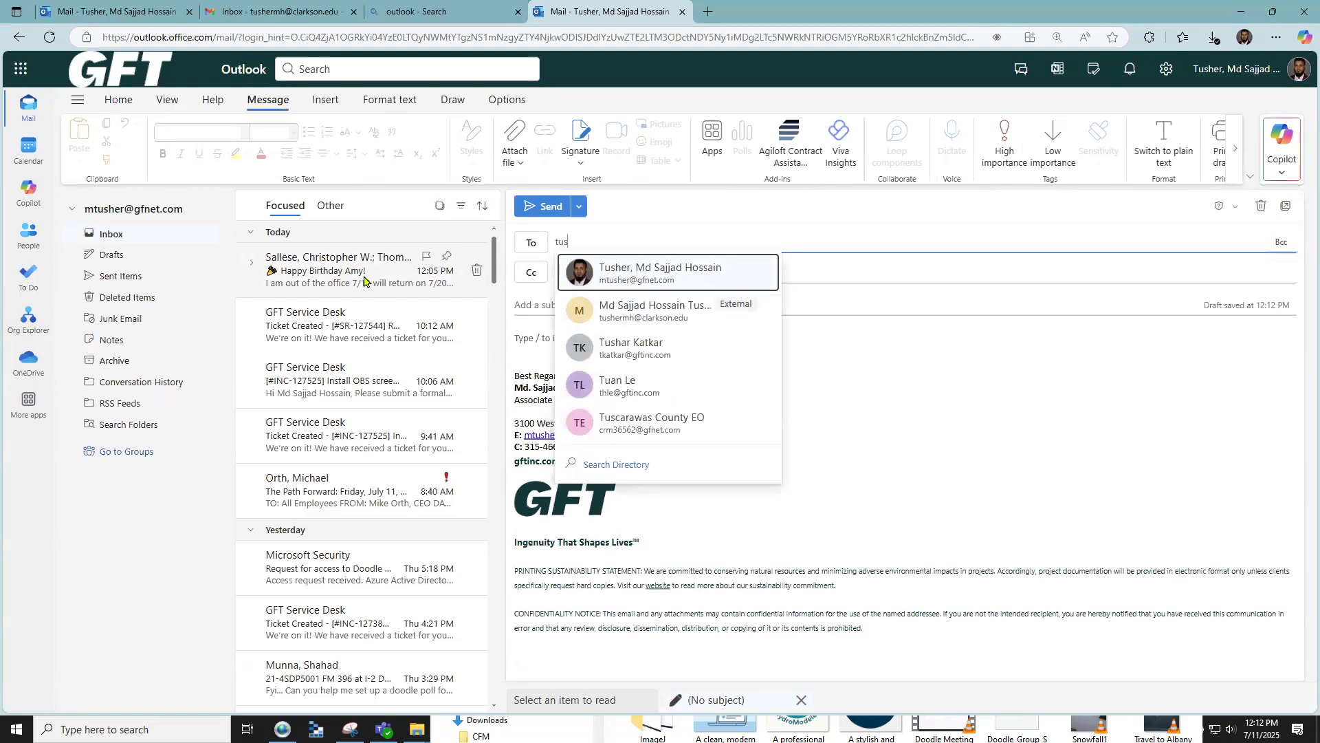
pyautogui.write('h')
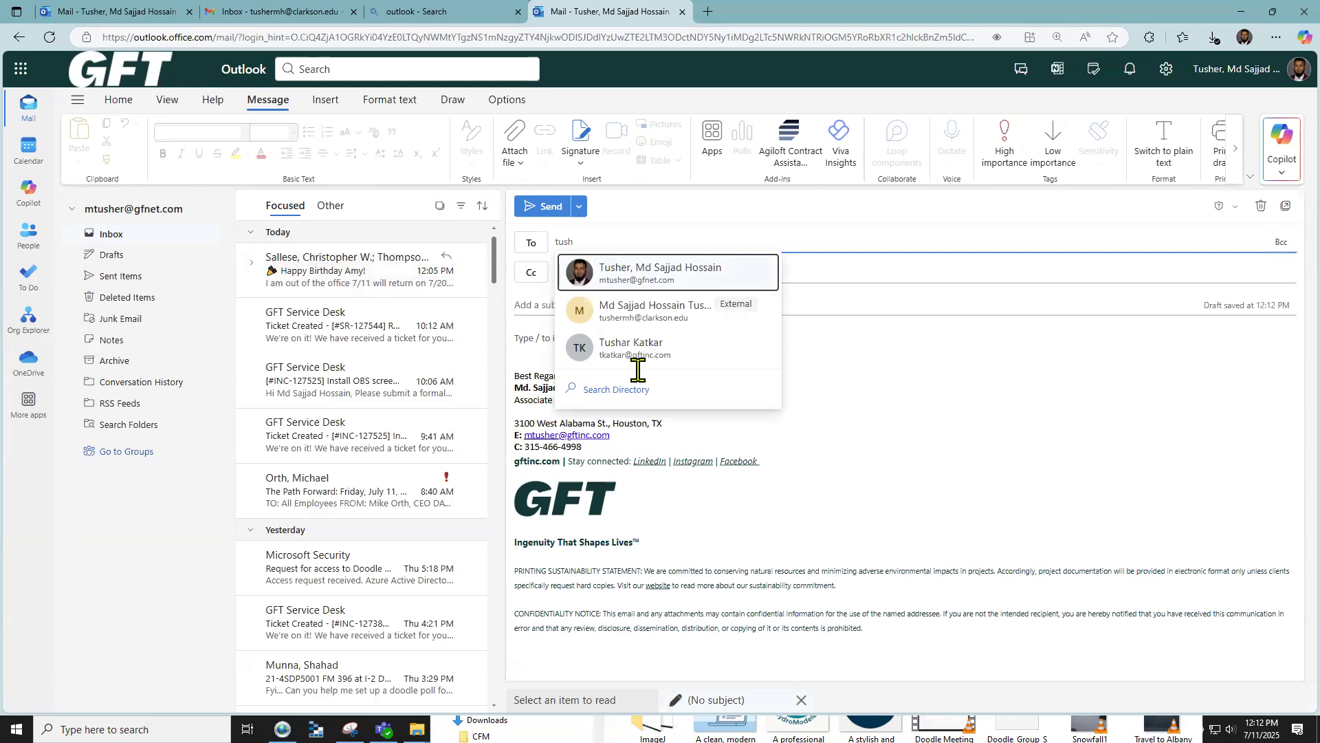
pyautogui.click(670, 308)
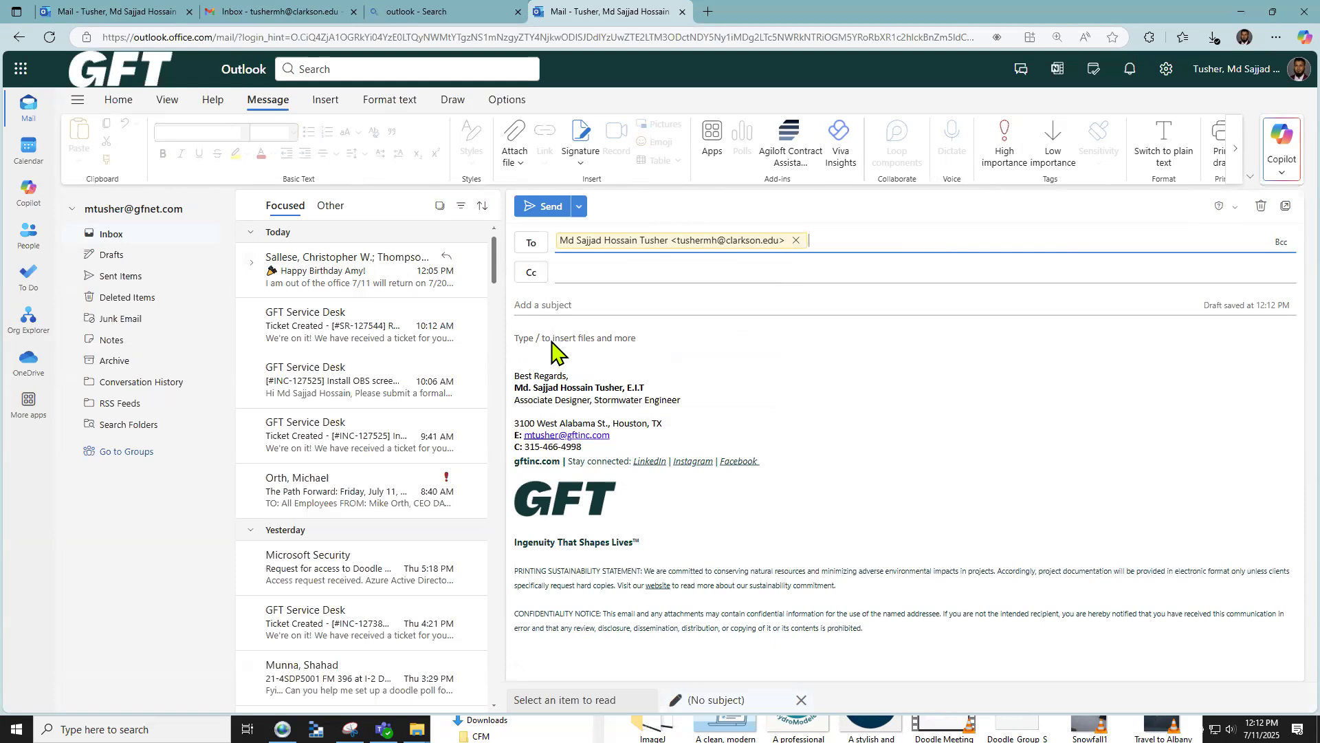
# - Set the email subject to "Kick-off meeting availability for FM 1015. Please vote:" and copy it
pyautogui.click(546, 309)
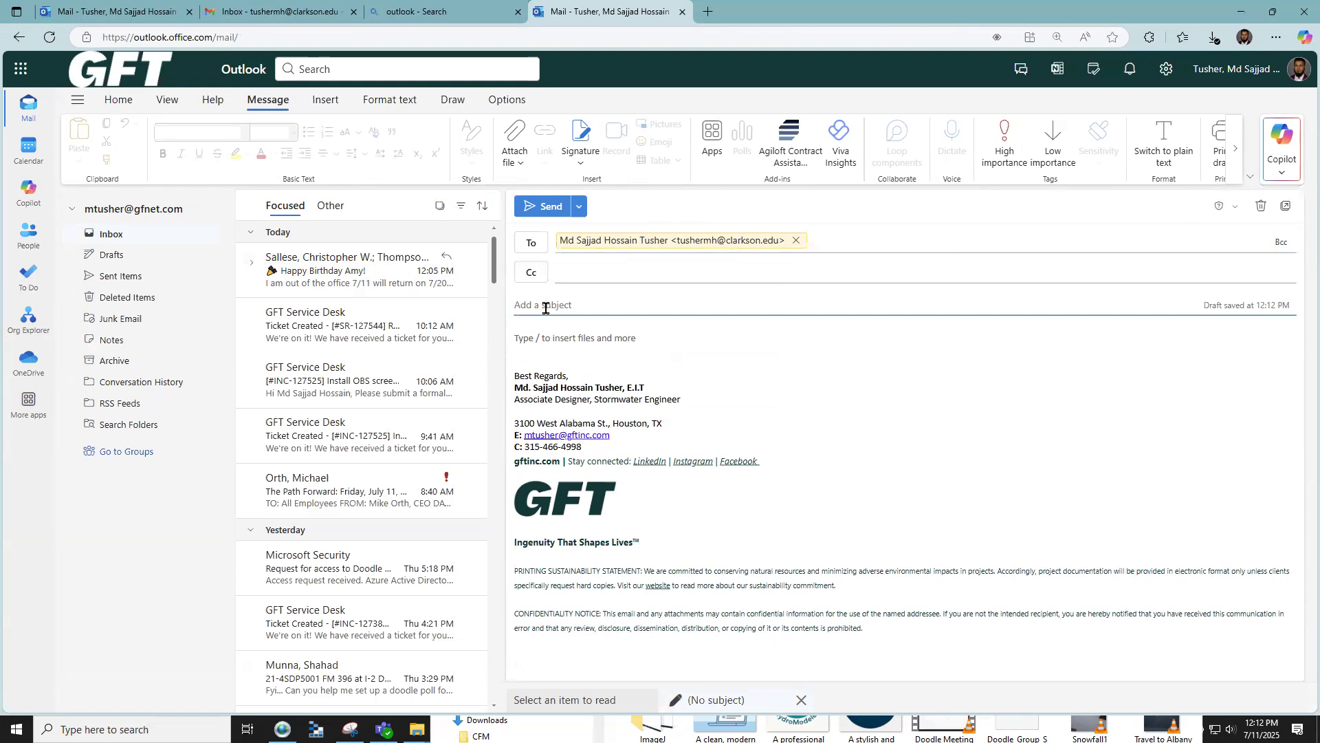
pyautogui.write('Kick-off')
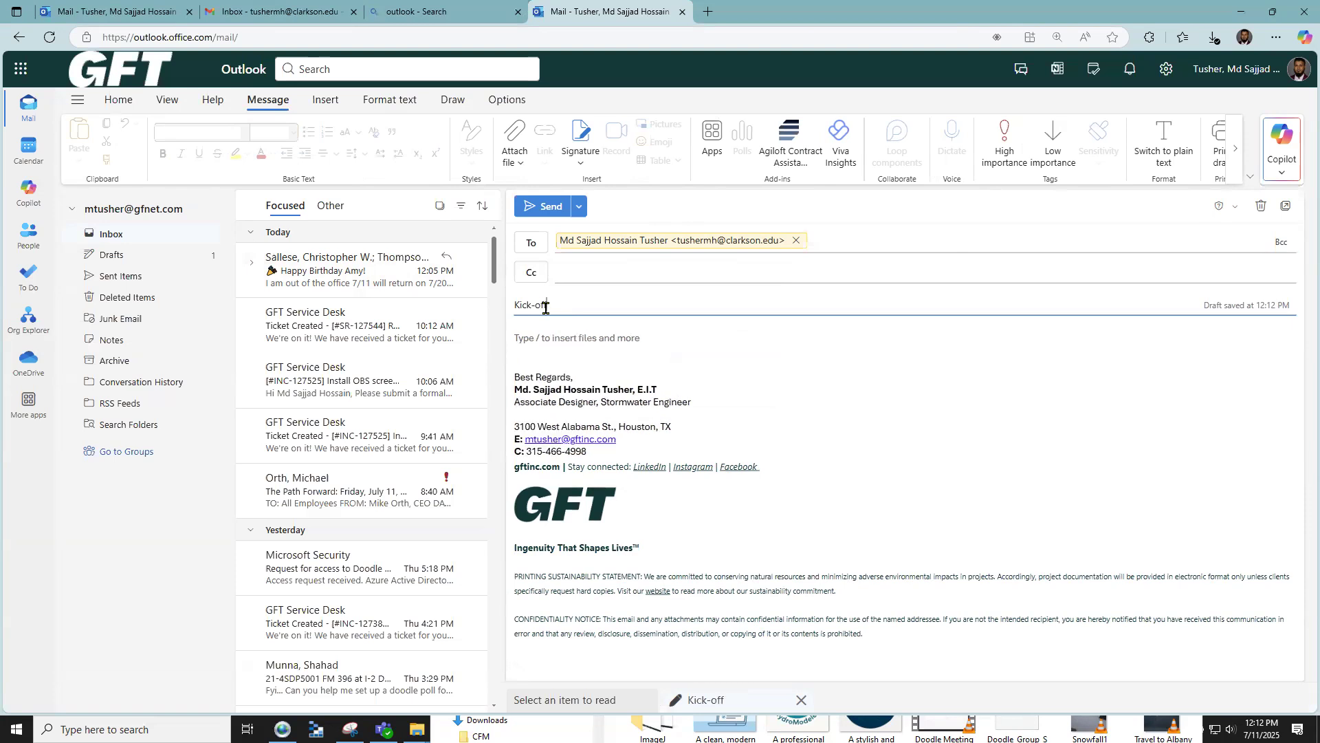
pyautogui.write(' meeting availability fr')
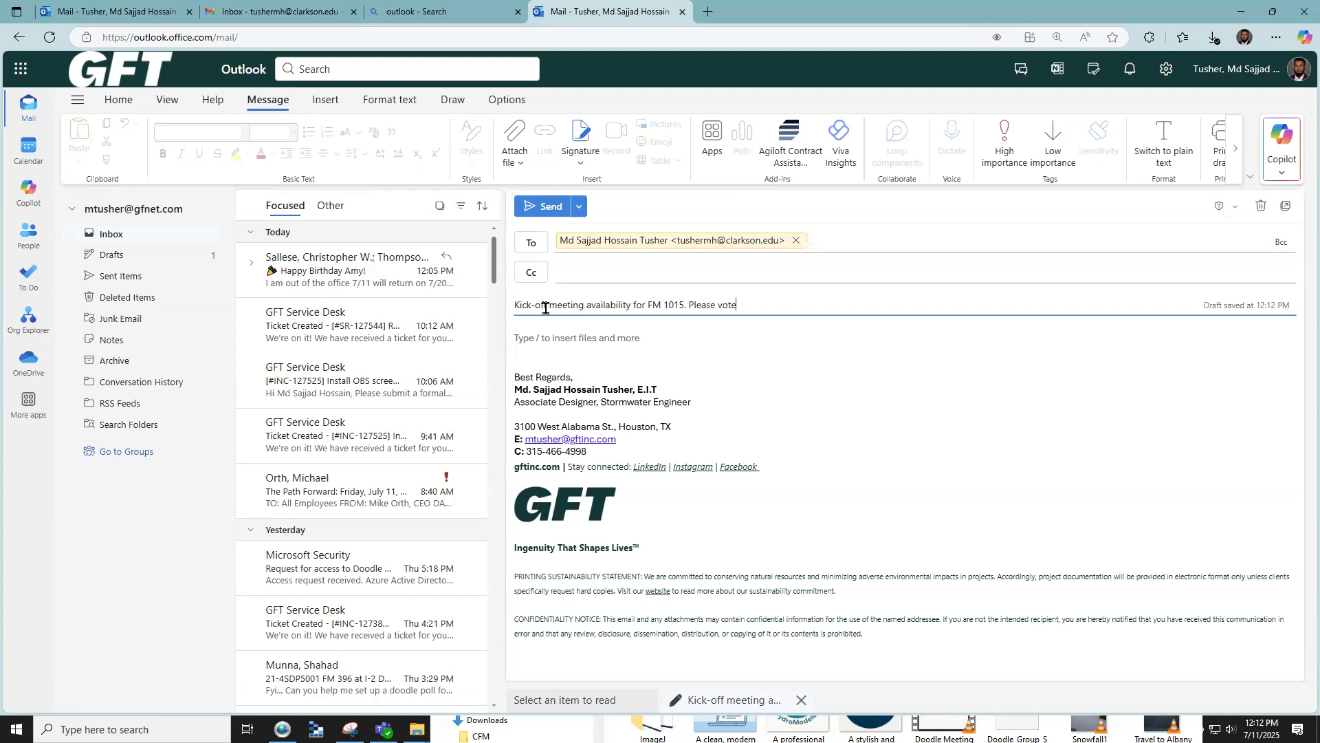
pyautogui.tripleClick(759, 305)
pyautogui.hotkey('ctrl', 'c')
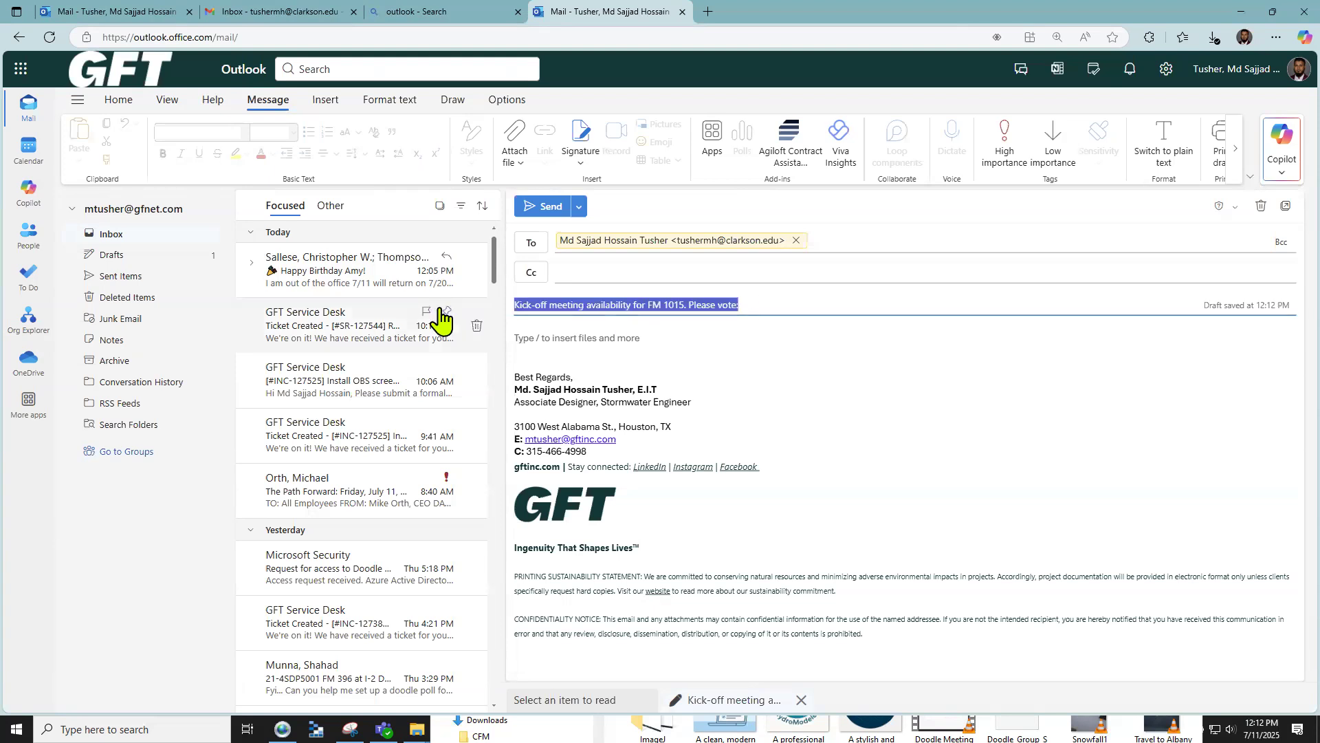
# - Start the message body with "FYI:" and insert a poll using the copied subject as its question
pyautogui.click(565, 346)
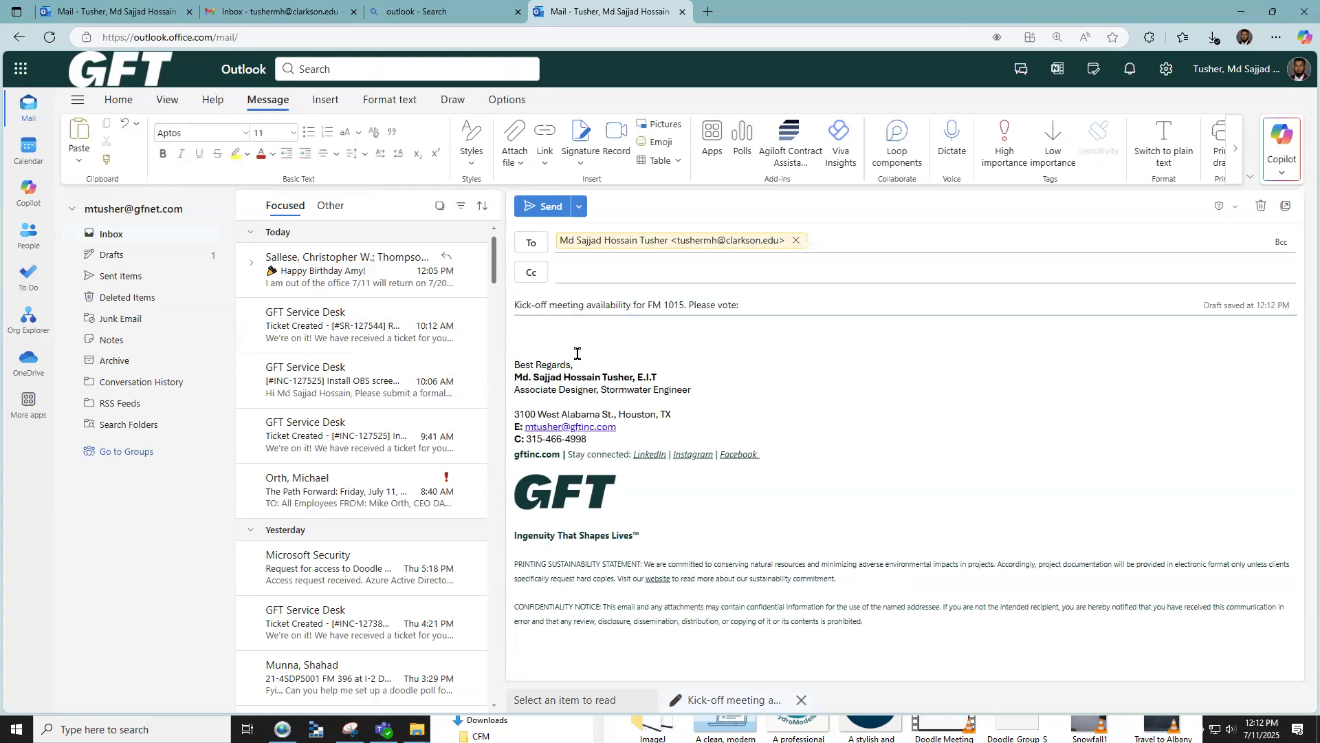
pyautogui.write('FYI:')
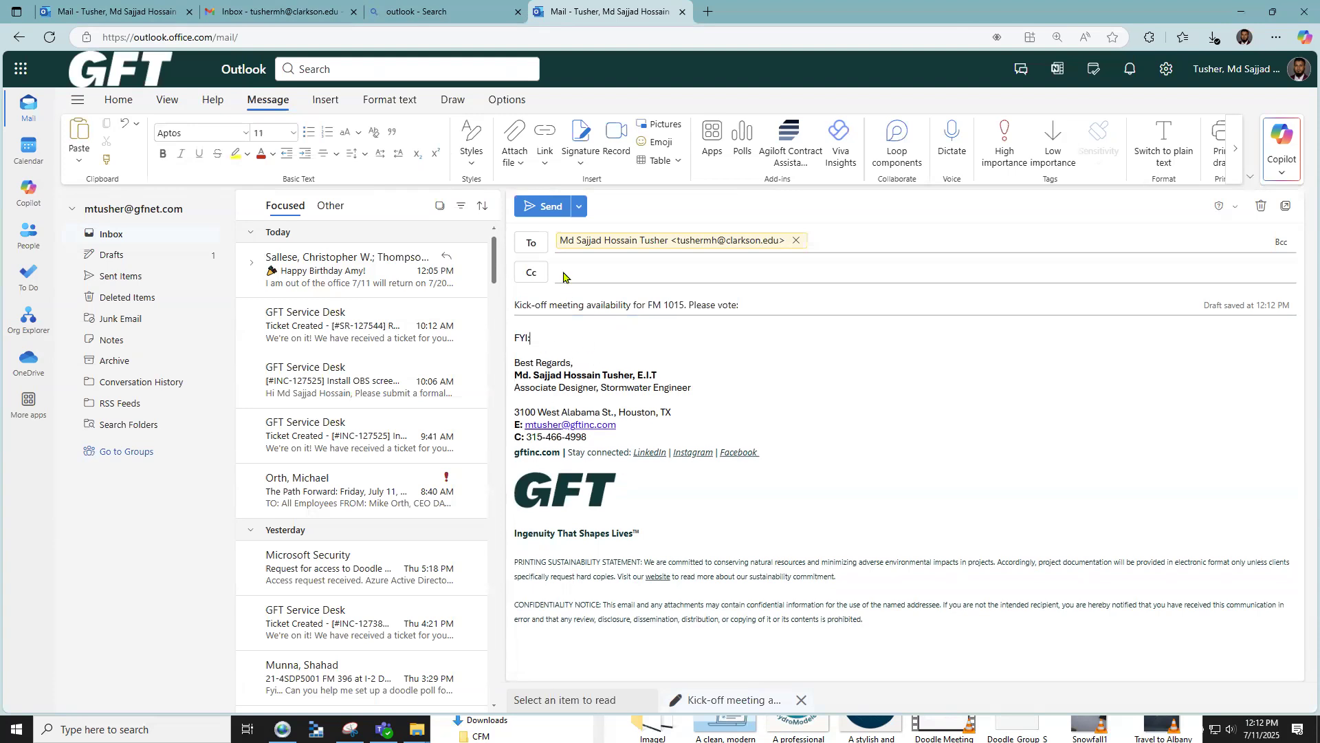
pyautogui.click(329, 102)
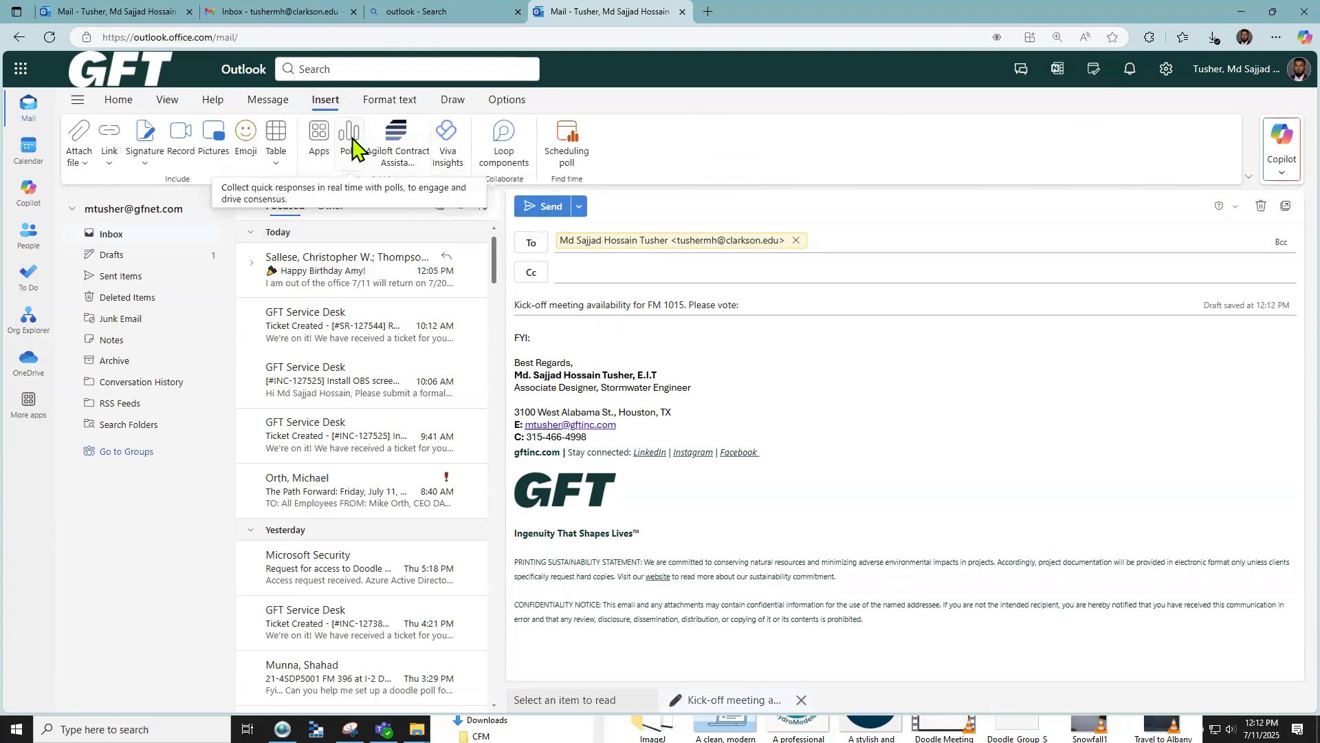
pyautogui.click(351, 141)
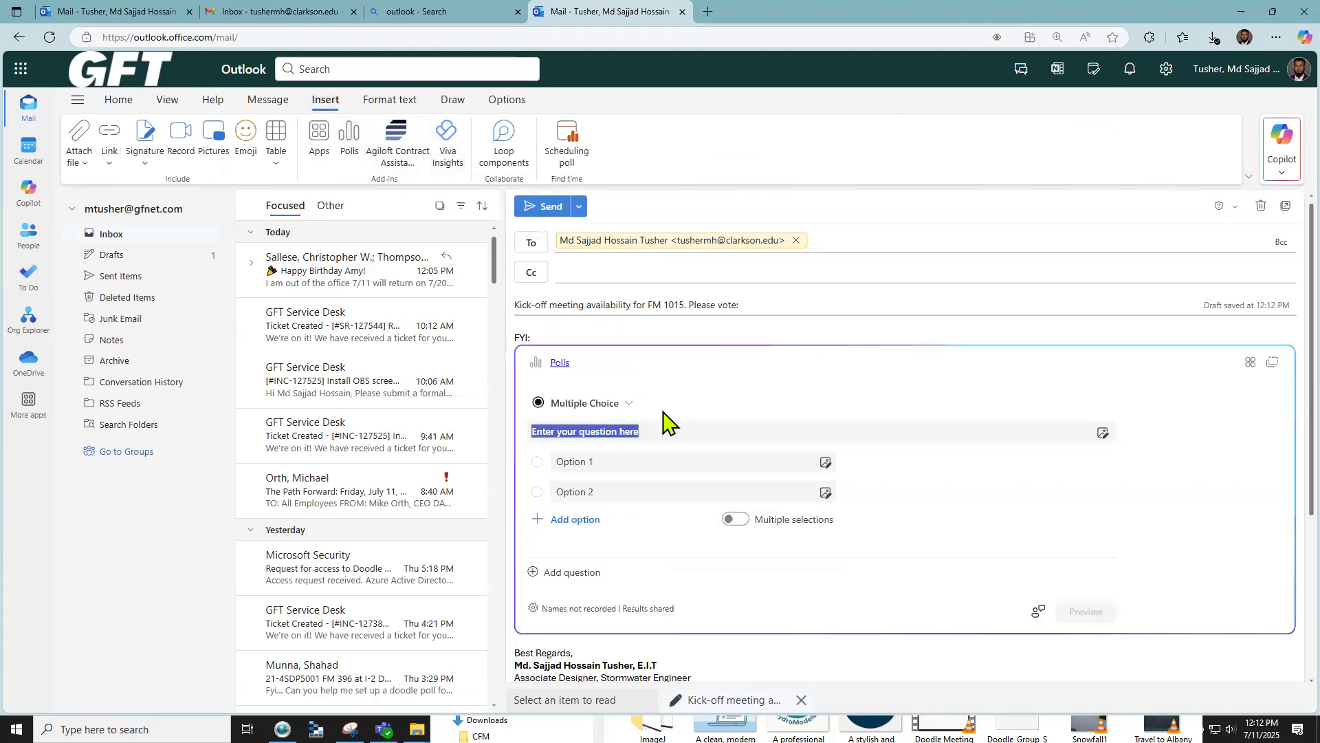
pyautogui.hotkey('ctrl', 'v')
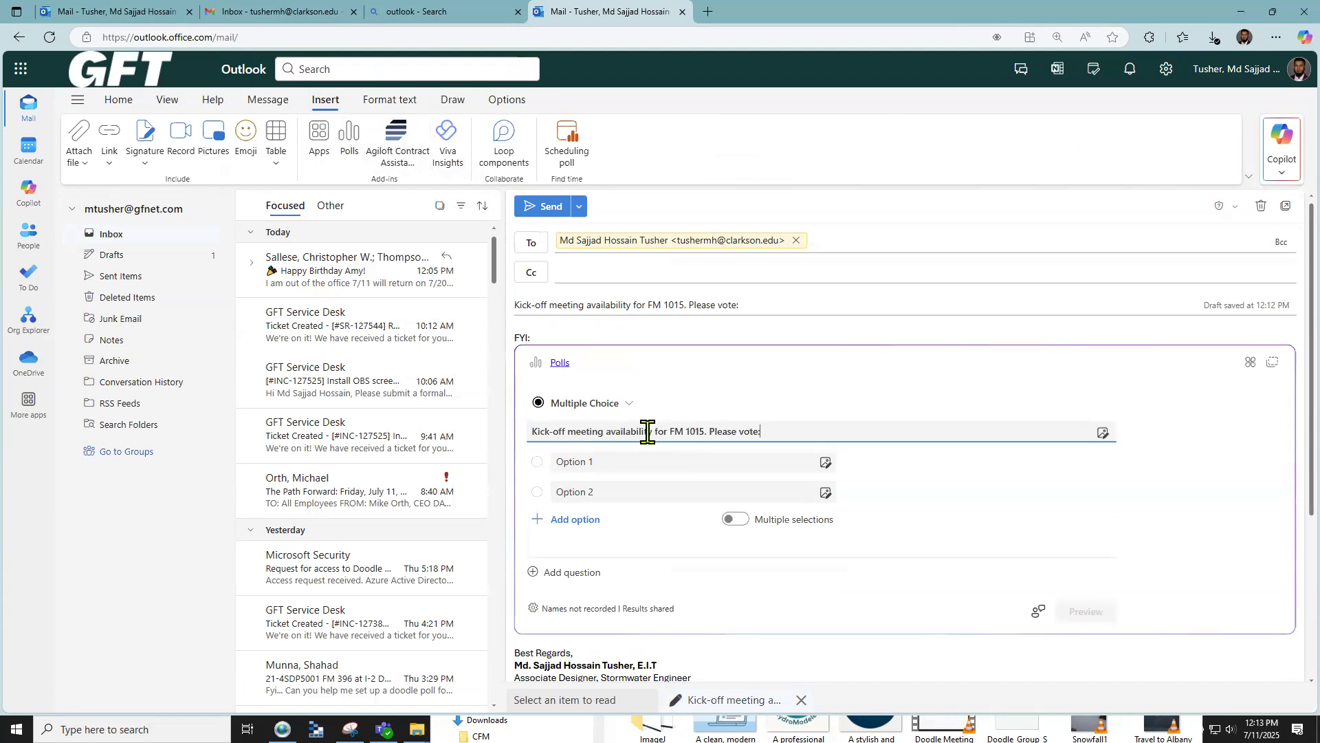
# - Set the first two poll options to "Saturday 9:00-12:00pm" and "Monday 8:00-11:00am"
pyautogui.click(600, 468)
pyautogui.write('Sat')
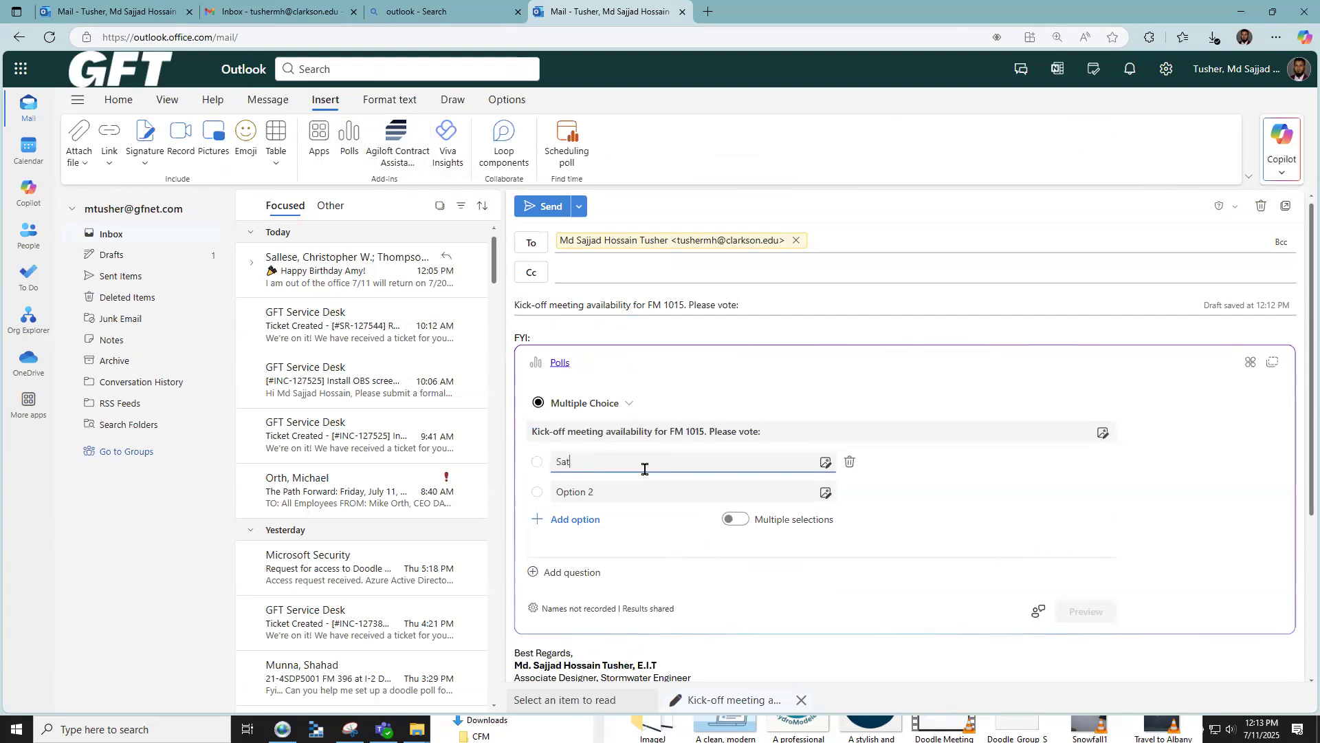
pyautogui.write('urday 9:00')
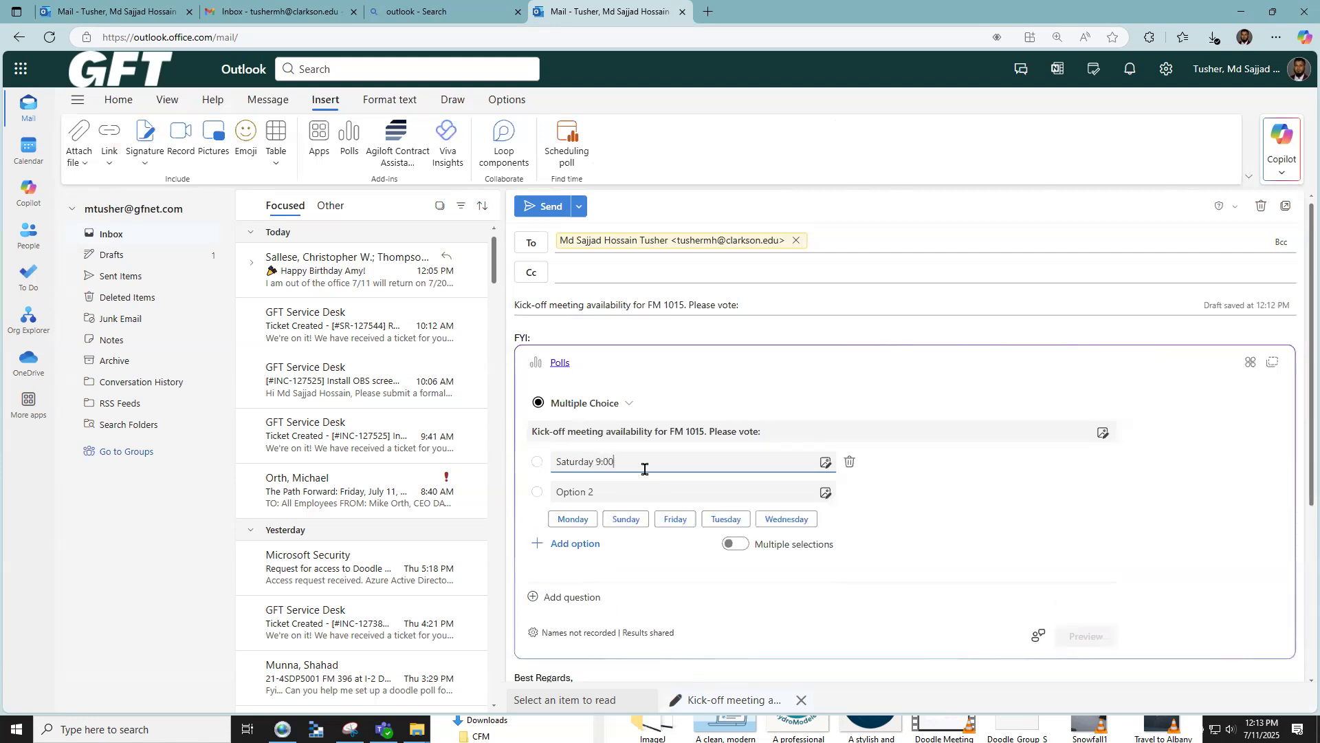
pyautogui.write('-12:00pm')
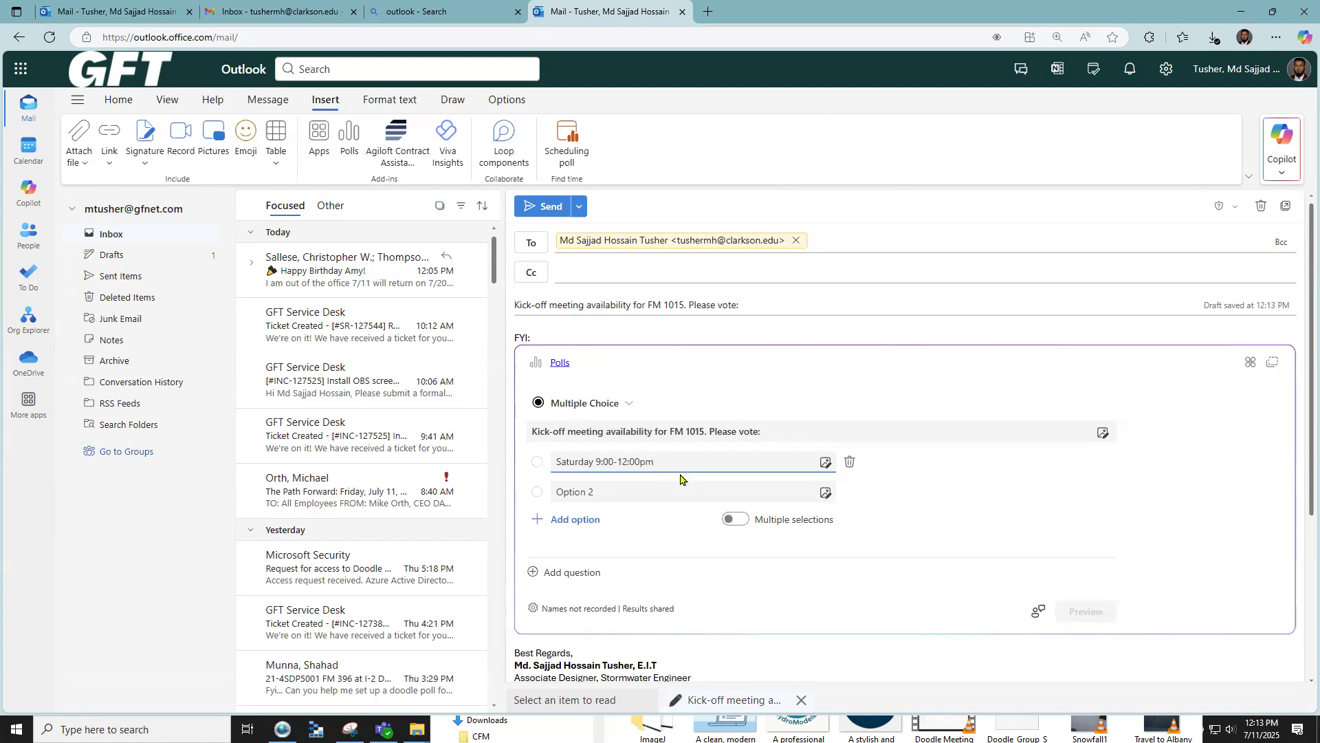
pyautogui.click(644, 484)
pyautogui.write('Monday 8:00-11:00am')
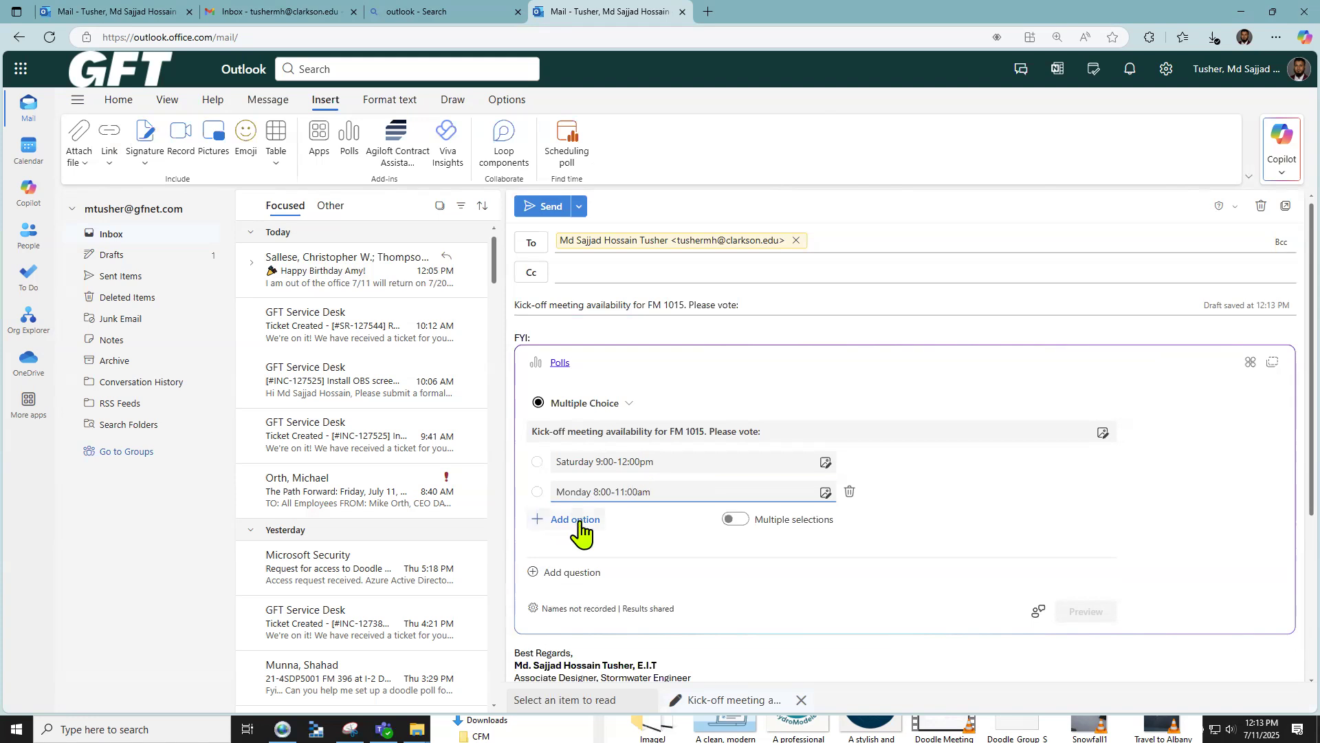
# - Add the poll options "Monday 1:00-4:00pm" and "Friday 3:00-6:00pm", and allow multiple selections for the question
pyautogui.click(575, 521)
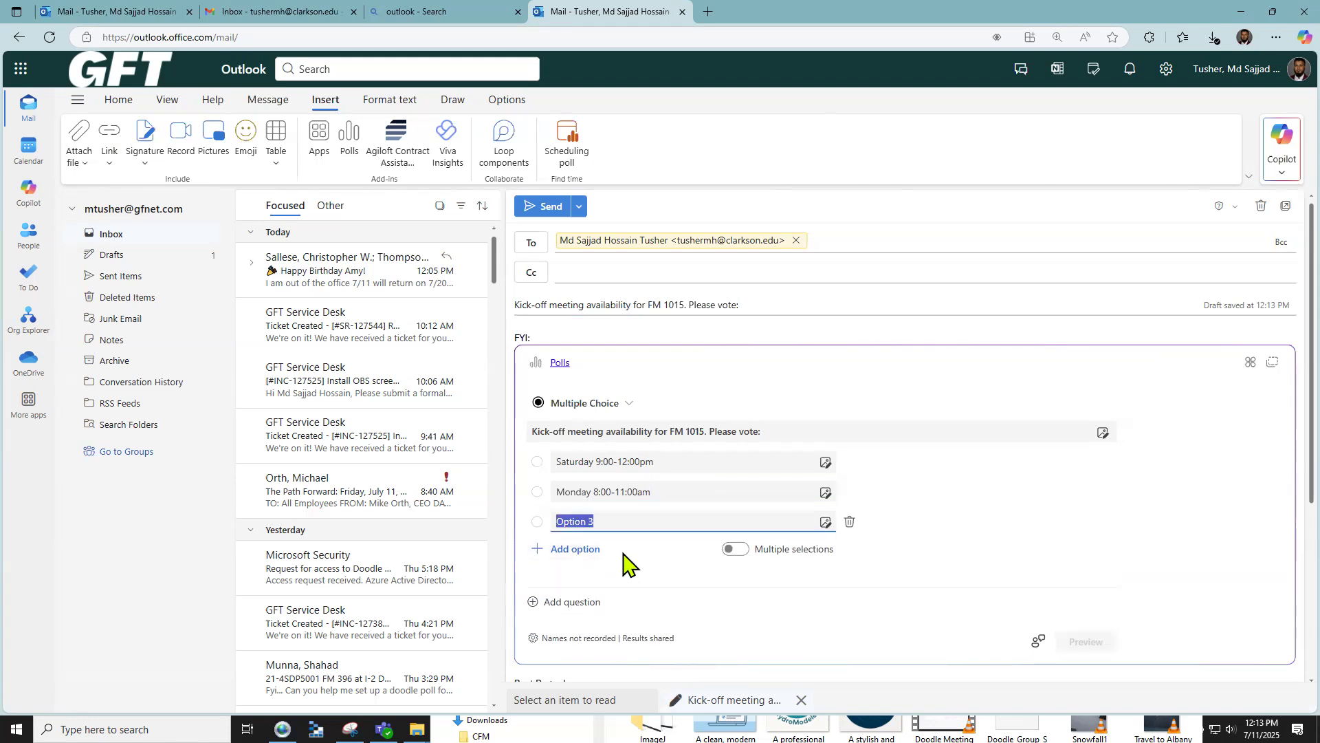
pyautogui.write('Monday 1:00-4:00pm')
pyautogui.click(588, 550)
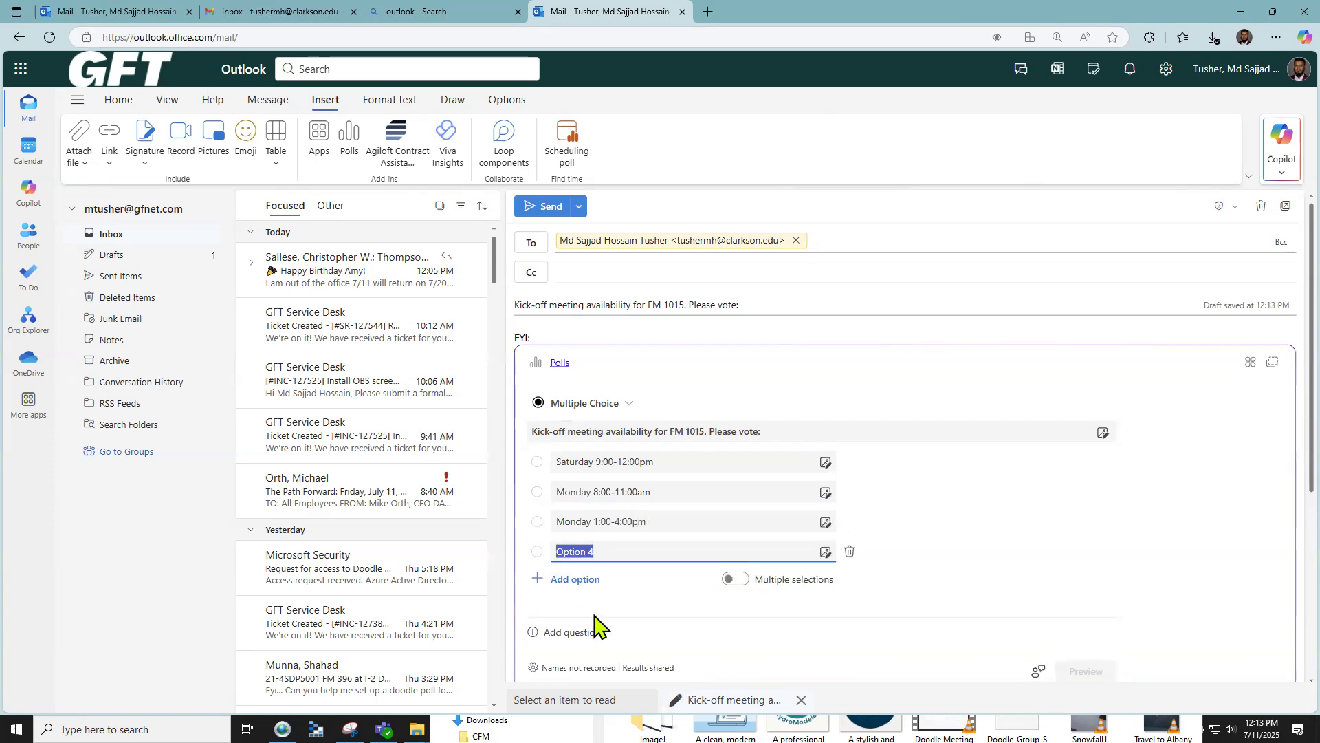
pyautogui.write('Fr')
pyautogui.write('iday 3:00-6:00pm')
pyautogui.click(744, 580)
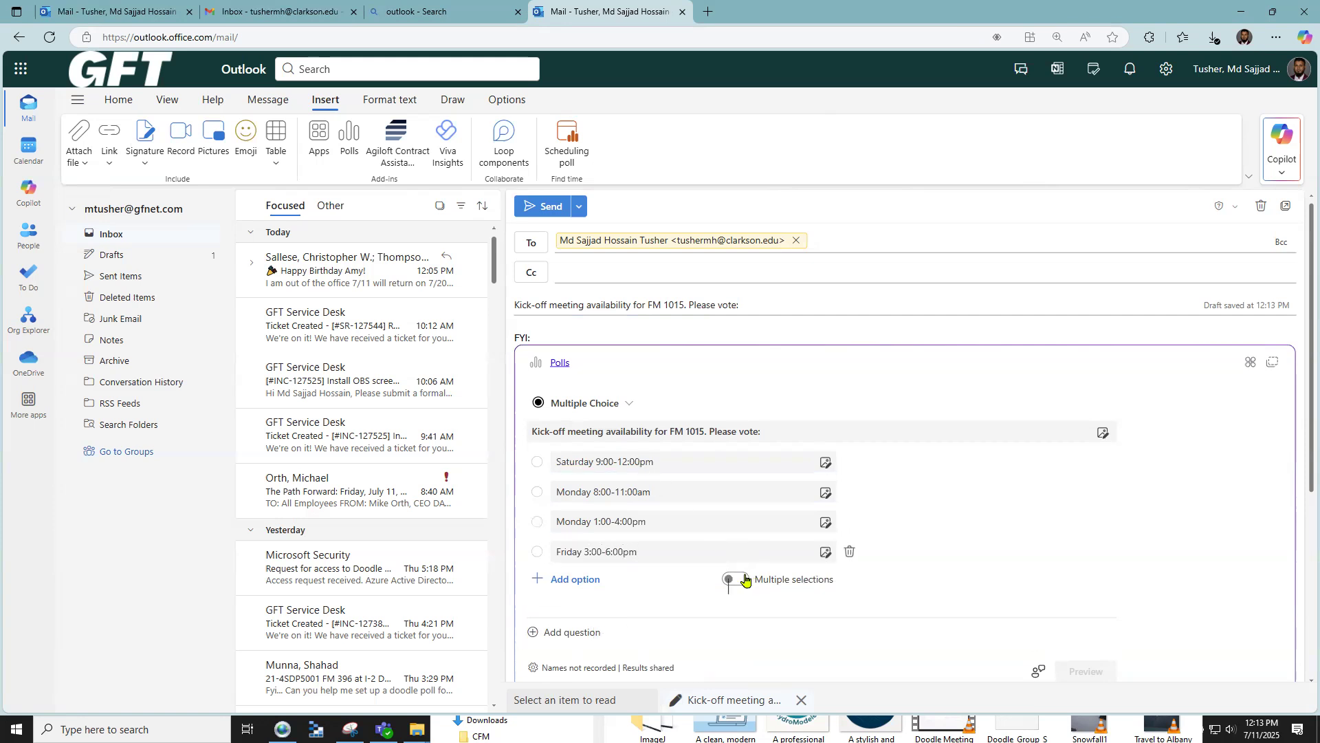
# - Add a second multiple choice question to the poll with the text "Any other Preferences"
pyautogui.scroll(-3, 688, 447)
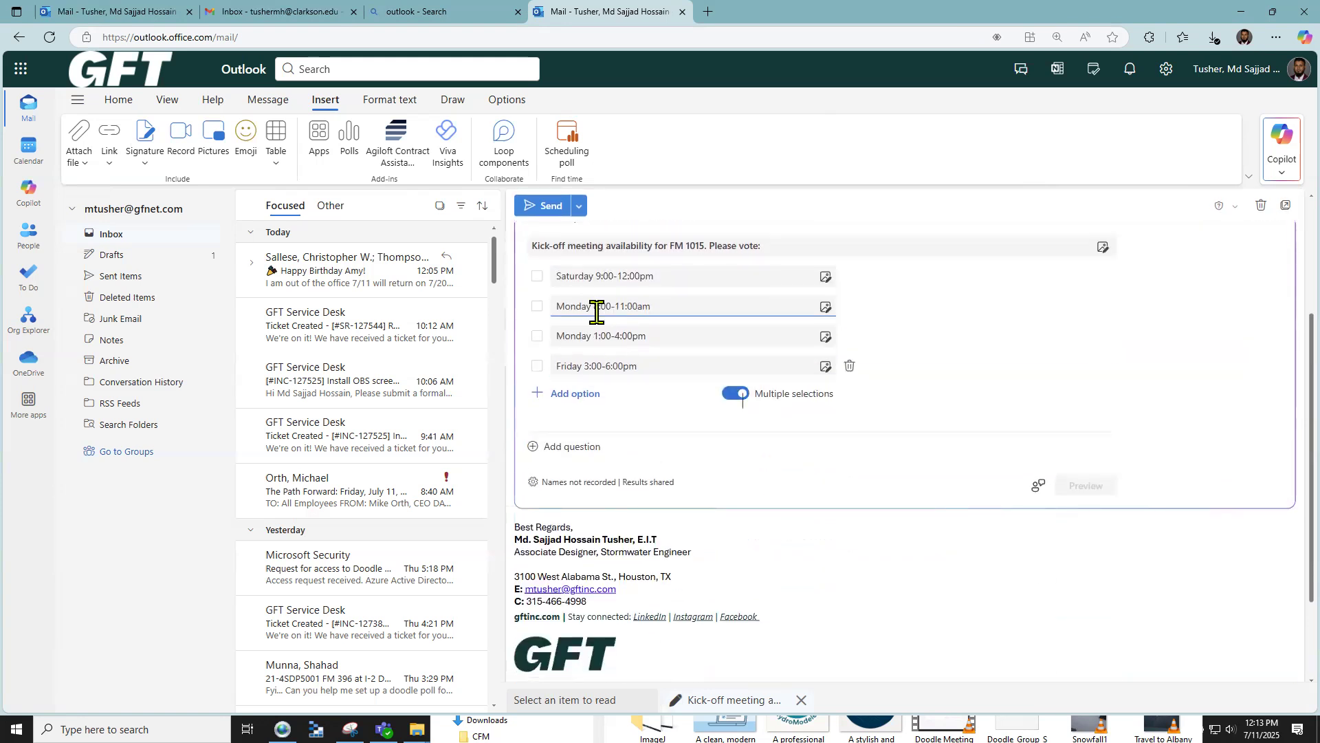
pyautogui.scroll(1, 596, 311)
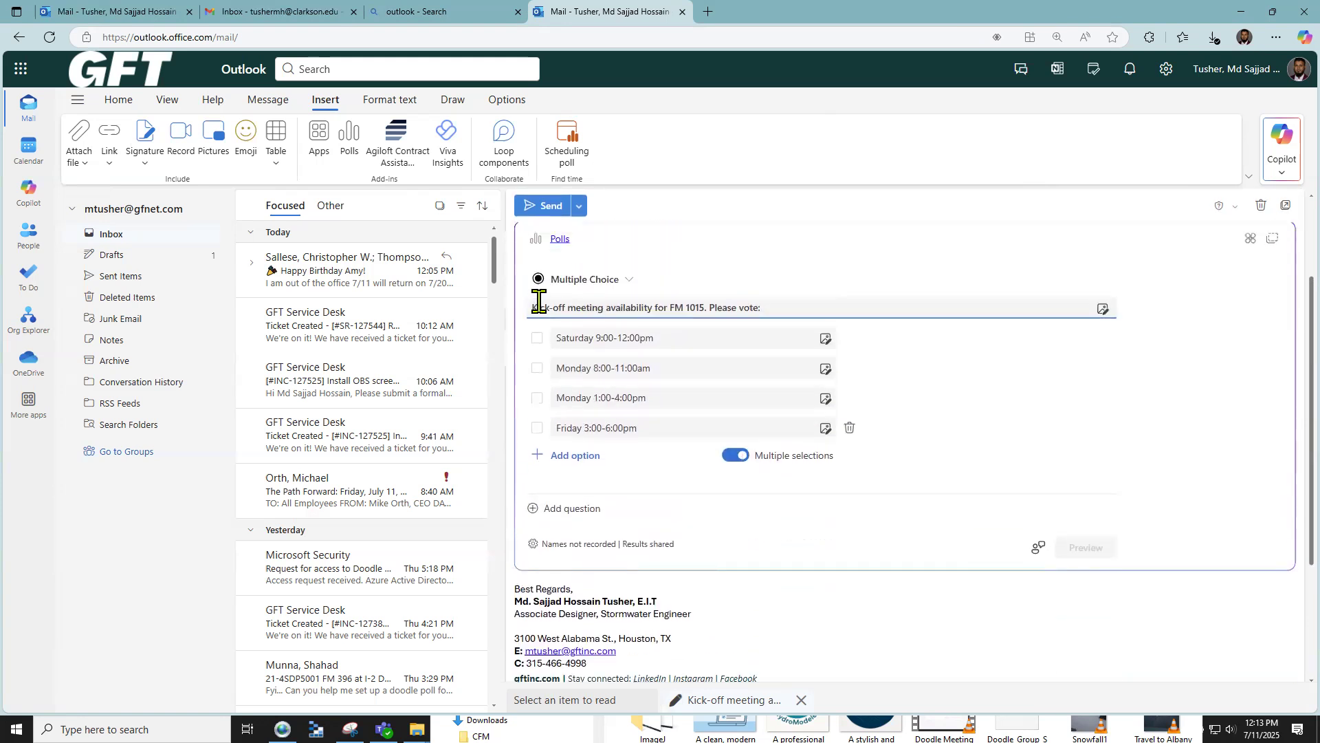
pyautogui.click(565, 515)
pyautogui.click(575, 398)
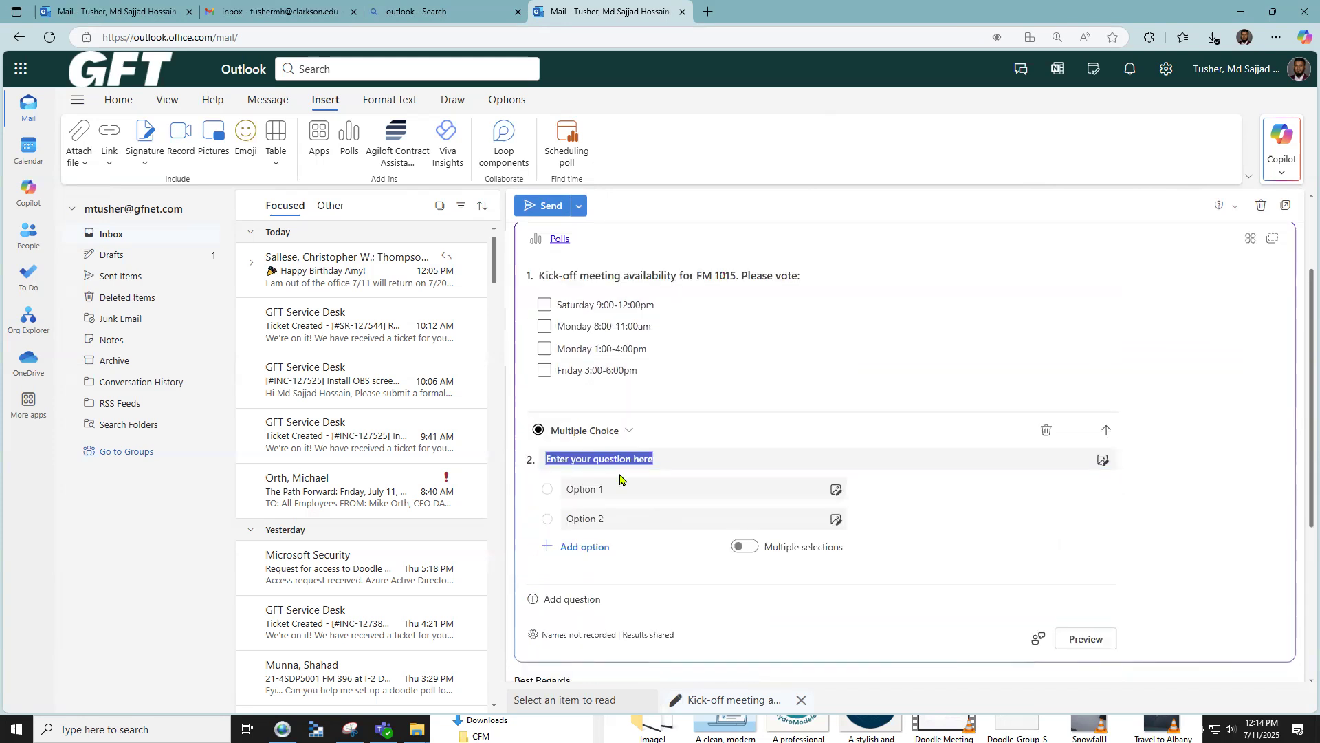
pyautogui.write('Any other Pre')
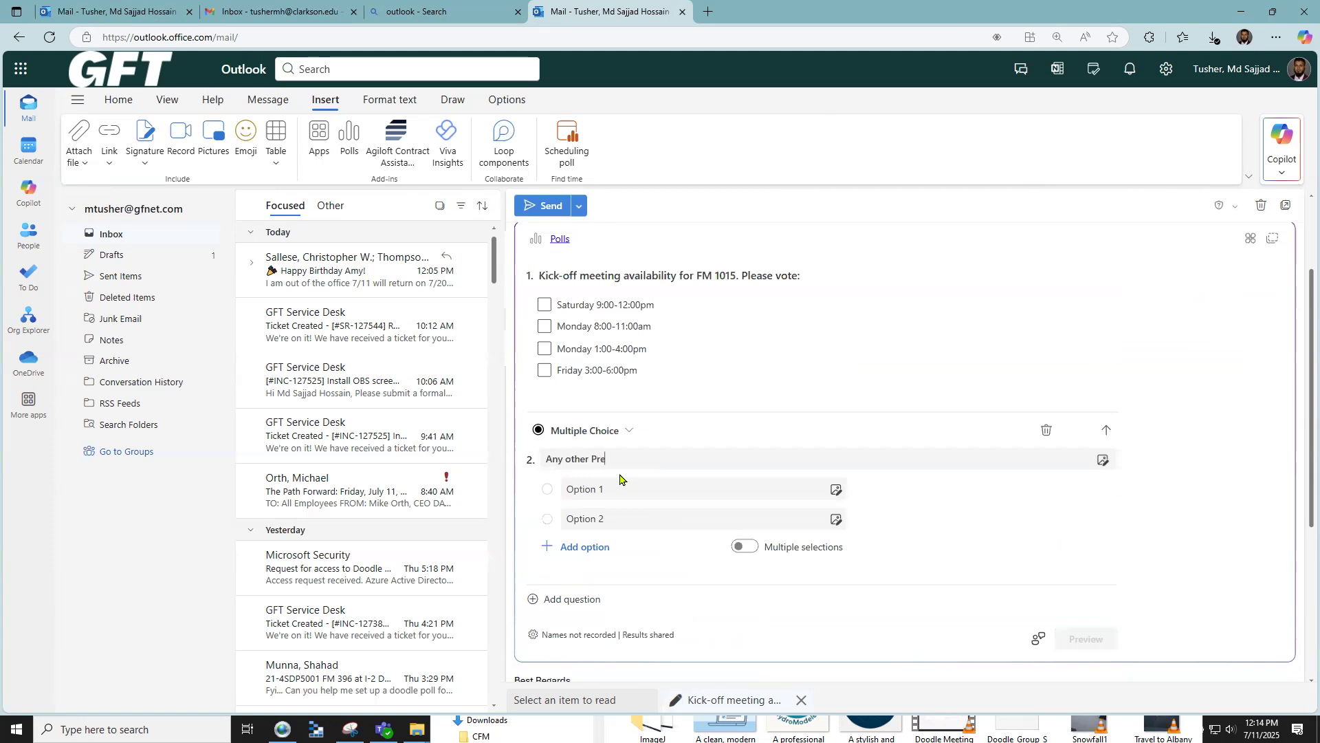
pyautogui.write('ferences')
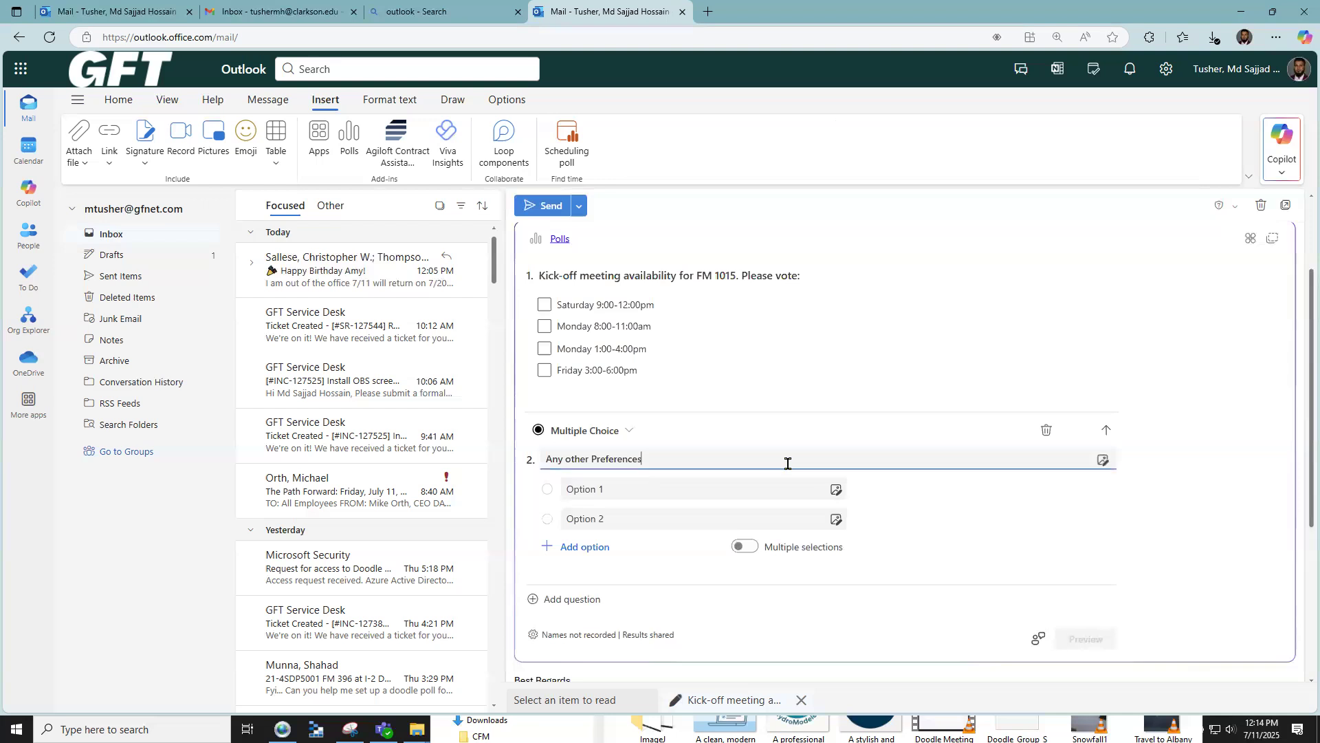
# - Set the second question's first option to "Sunday" and allow multiple selections for that question
pyautogui.click(642, 485)
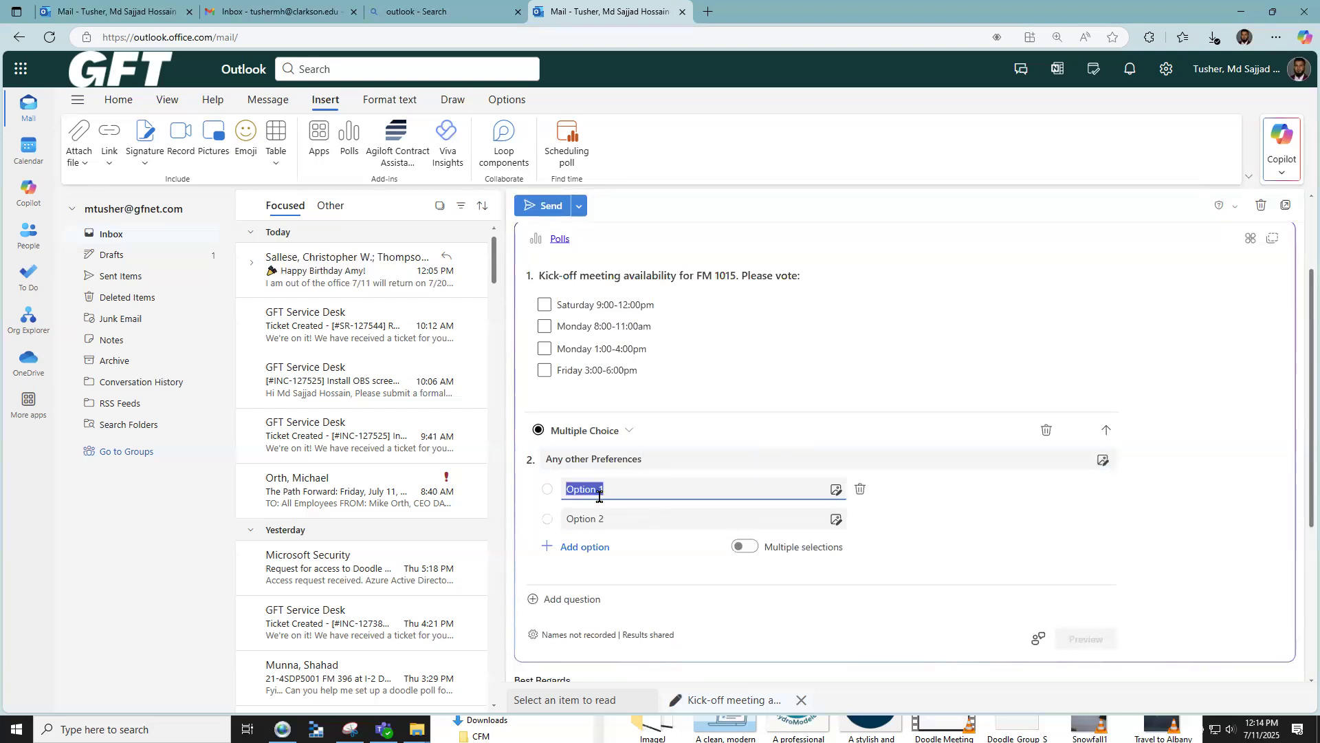
pyautogui.write('Sunday')
pyautogui.click(660, 520)
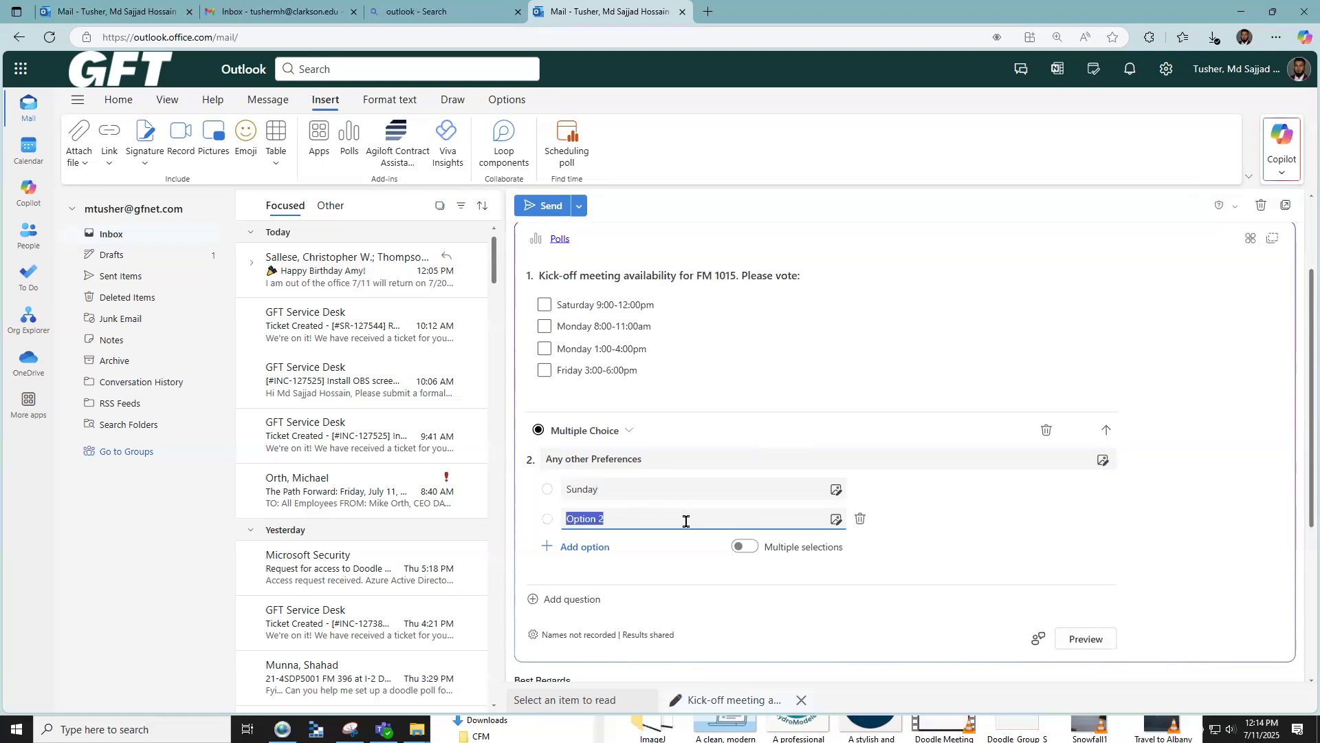
pyautogui.click(749, 552)
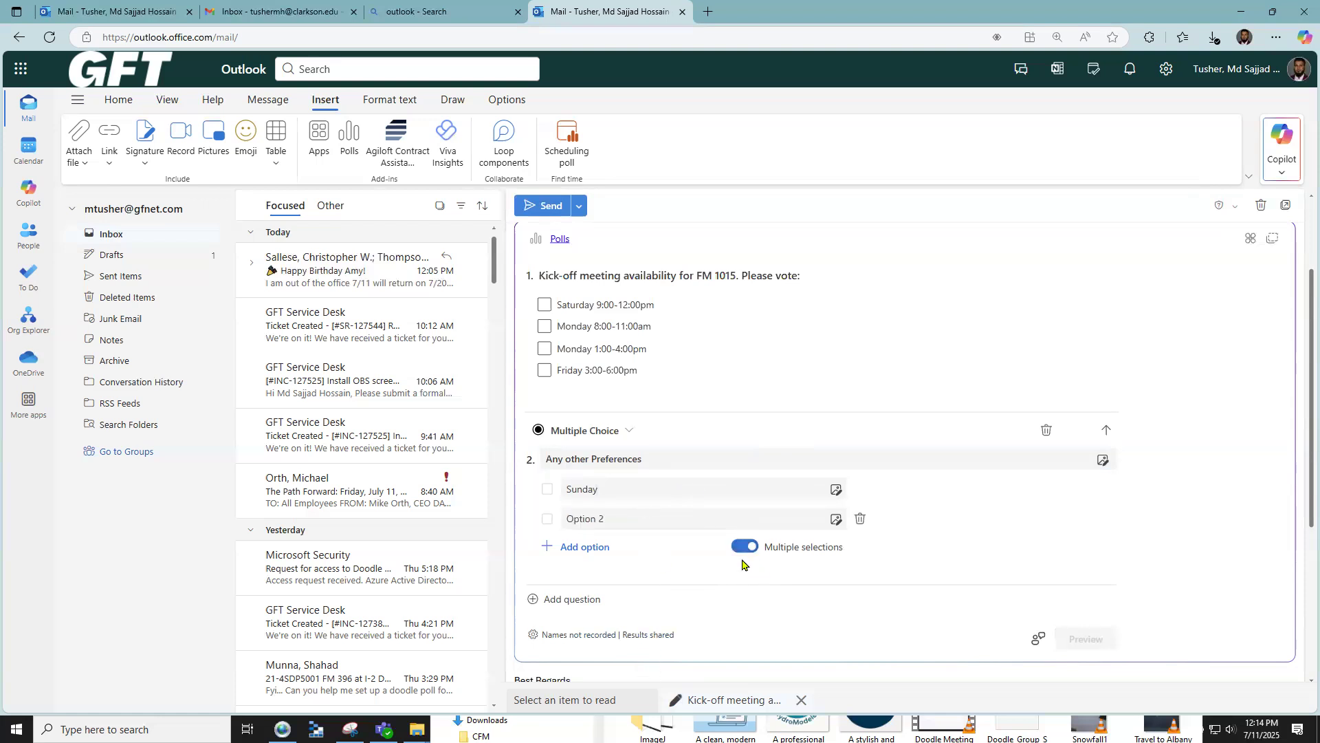
# - Preview the two-question poll in the message body and review it from its first question
pyautogui.scroll(-3, 917, 620)
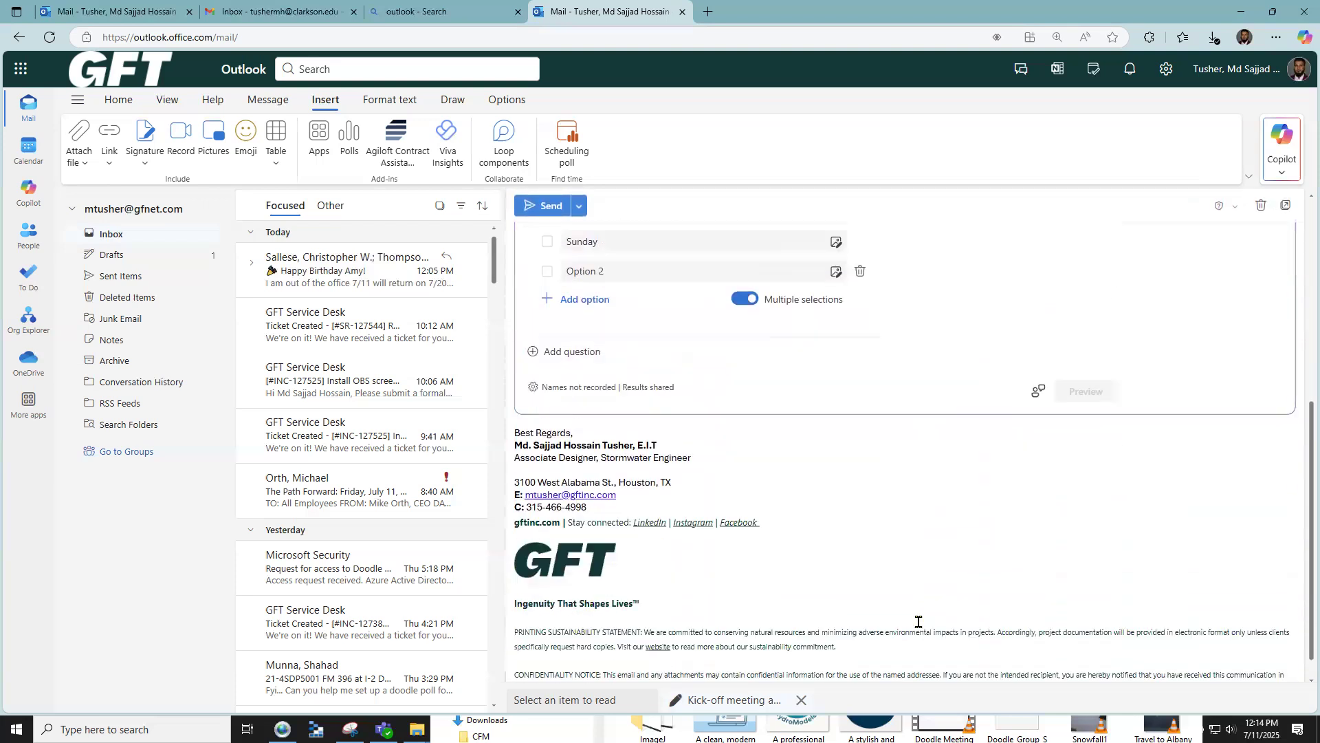
pyautogui.scroll(3, 990, 451)
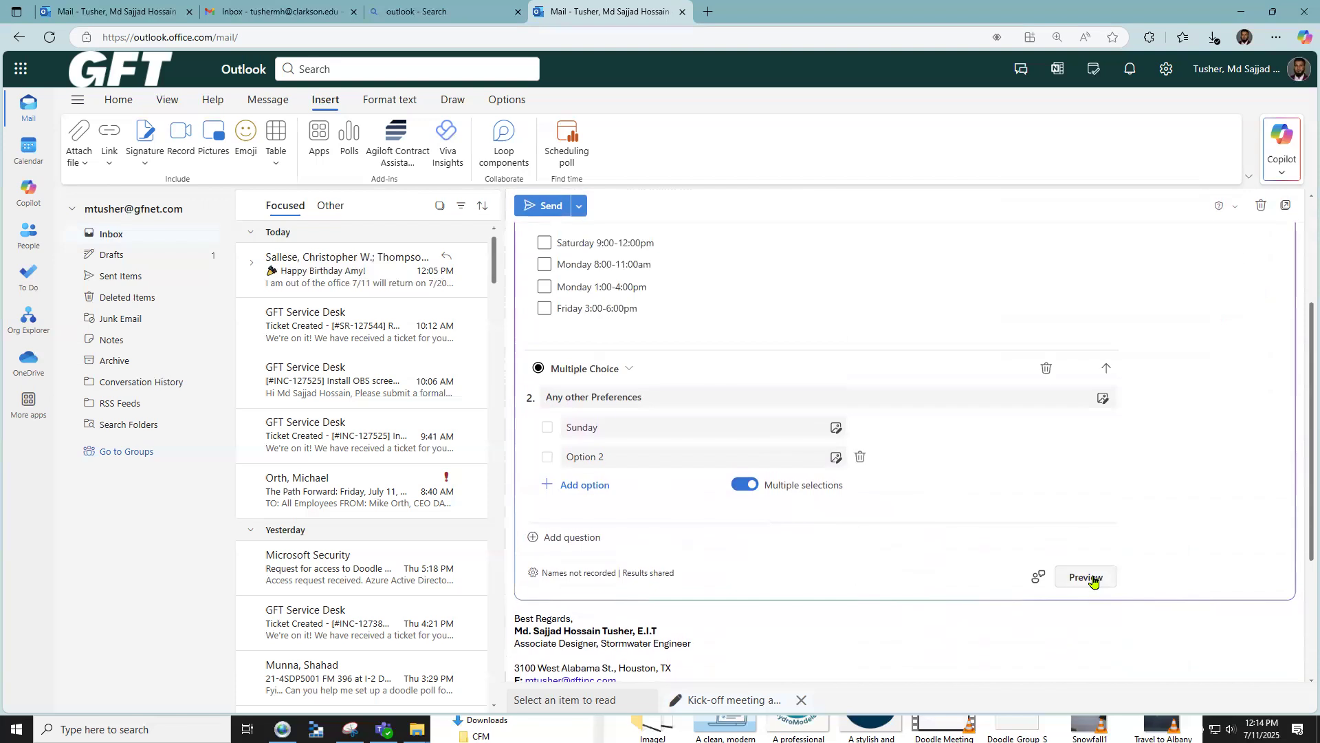
pyautogui.click(1086, 578)
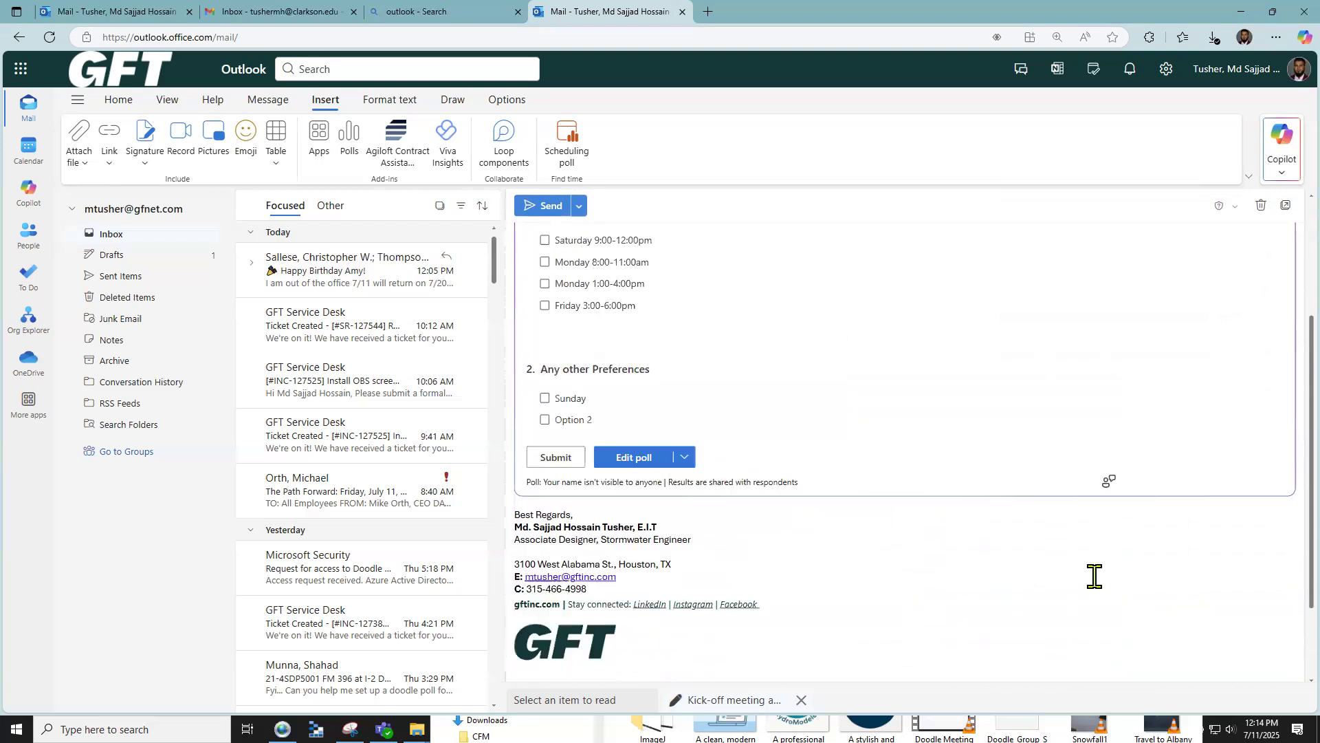
pyautogui.scroll(3, 619, 446)
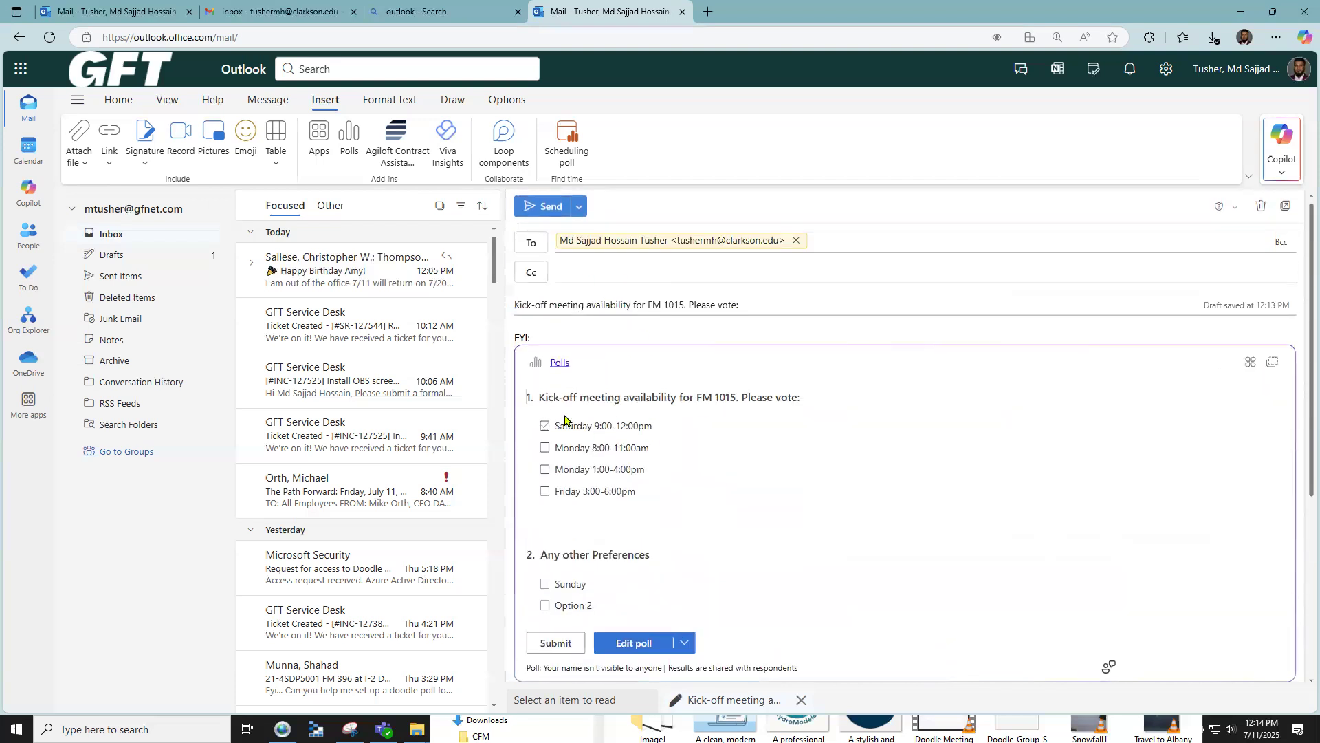
# - Check the poll through to its end in the message body and send the email
pyautogui.click(614, 491)
pyautogui.scroll(-2, 625, 510)
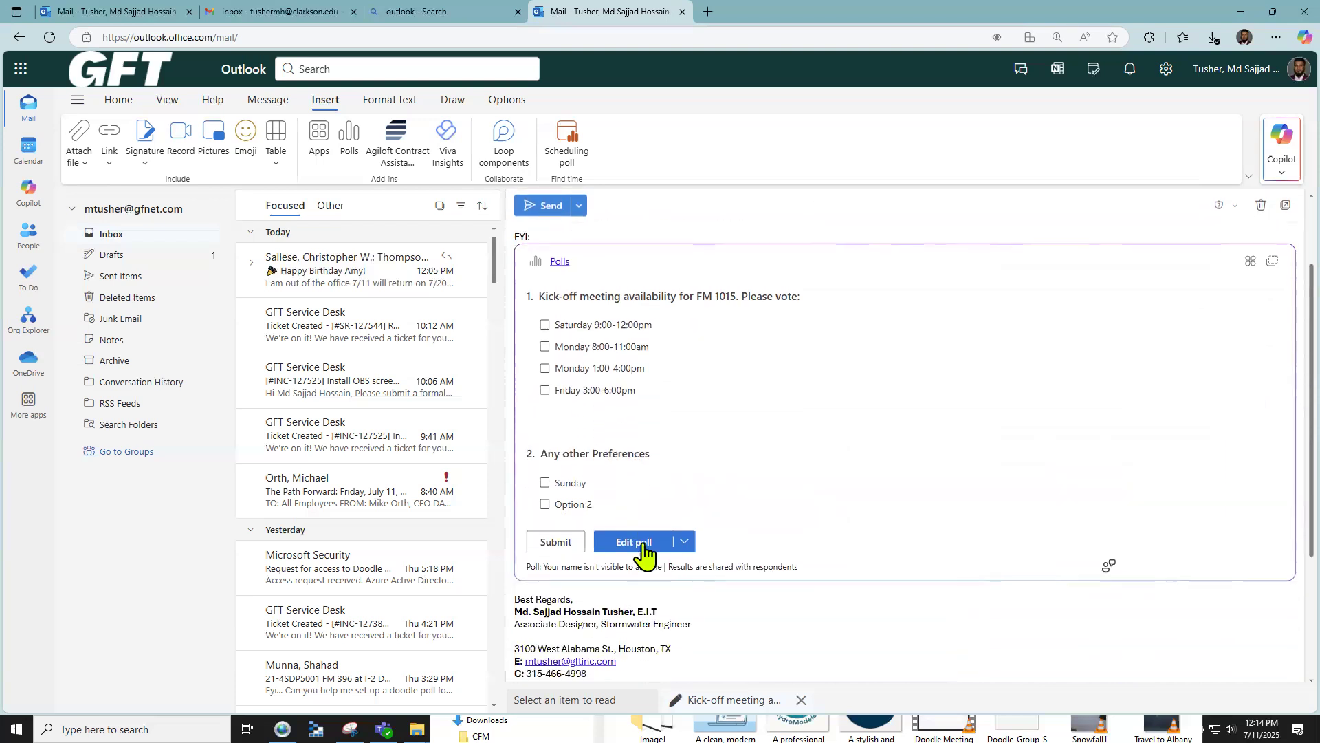
pyautogui.click(551, 205)
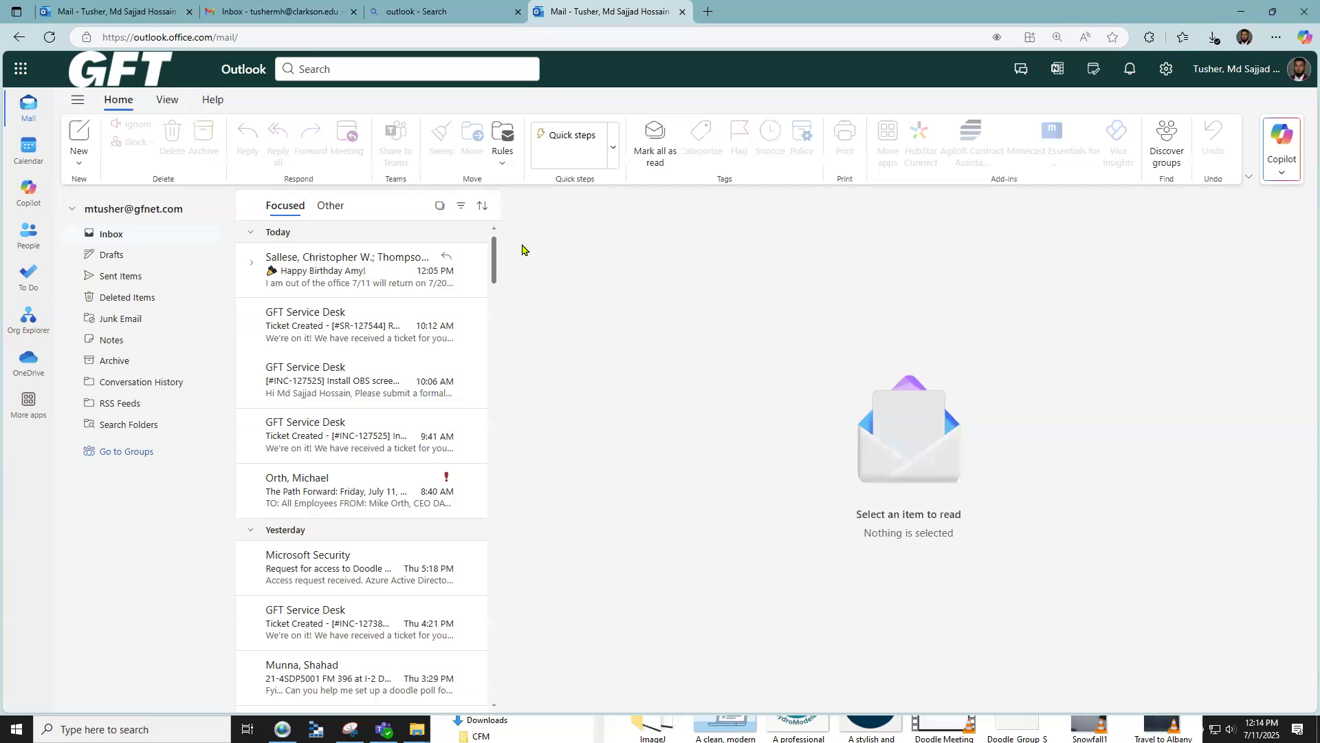
# - Switch to the recipient's Gmail, refresh the inbox, and open the poll from the received kick-off meeting availability email
pyautogui.click(284, 11)
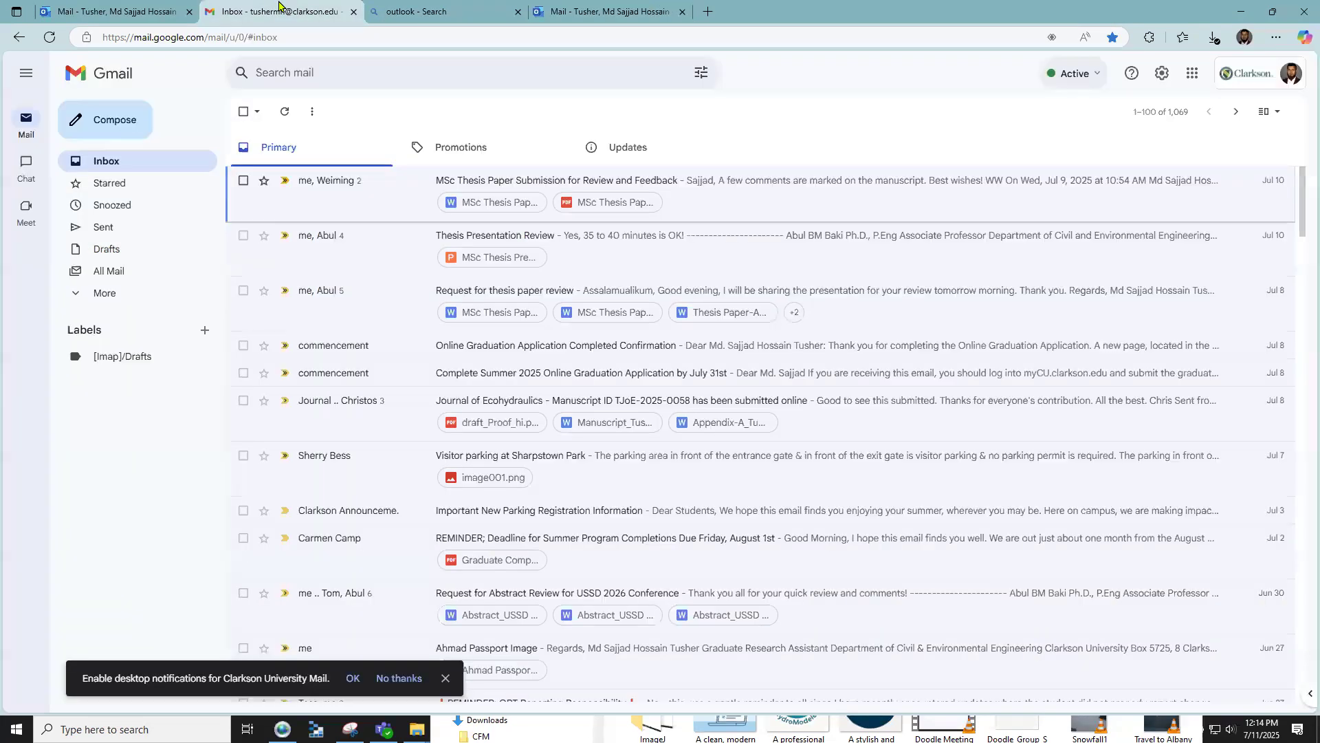
pyautogui.click(48, 38)
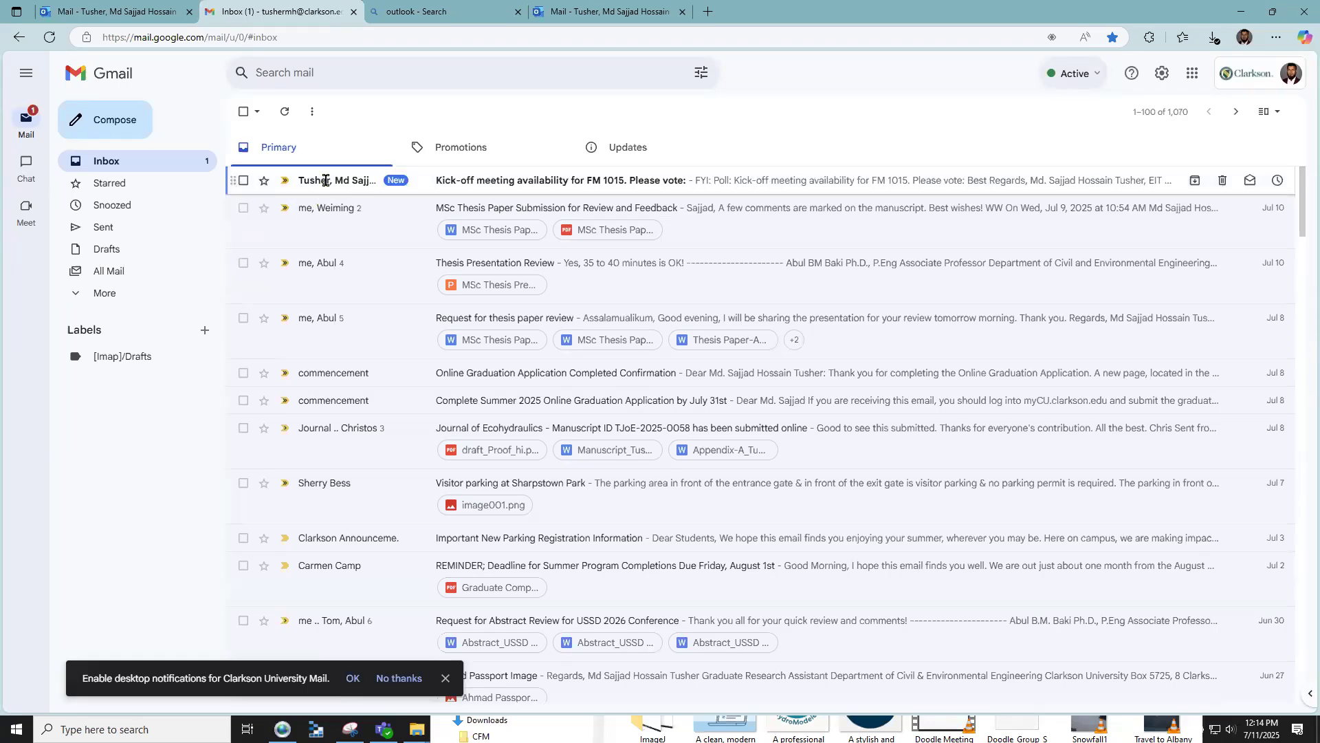
pyautogui.click(323, 180)
pyautogui.click(440, 230)
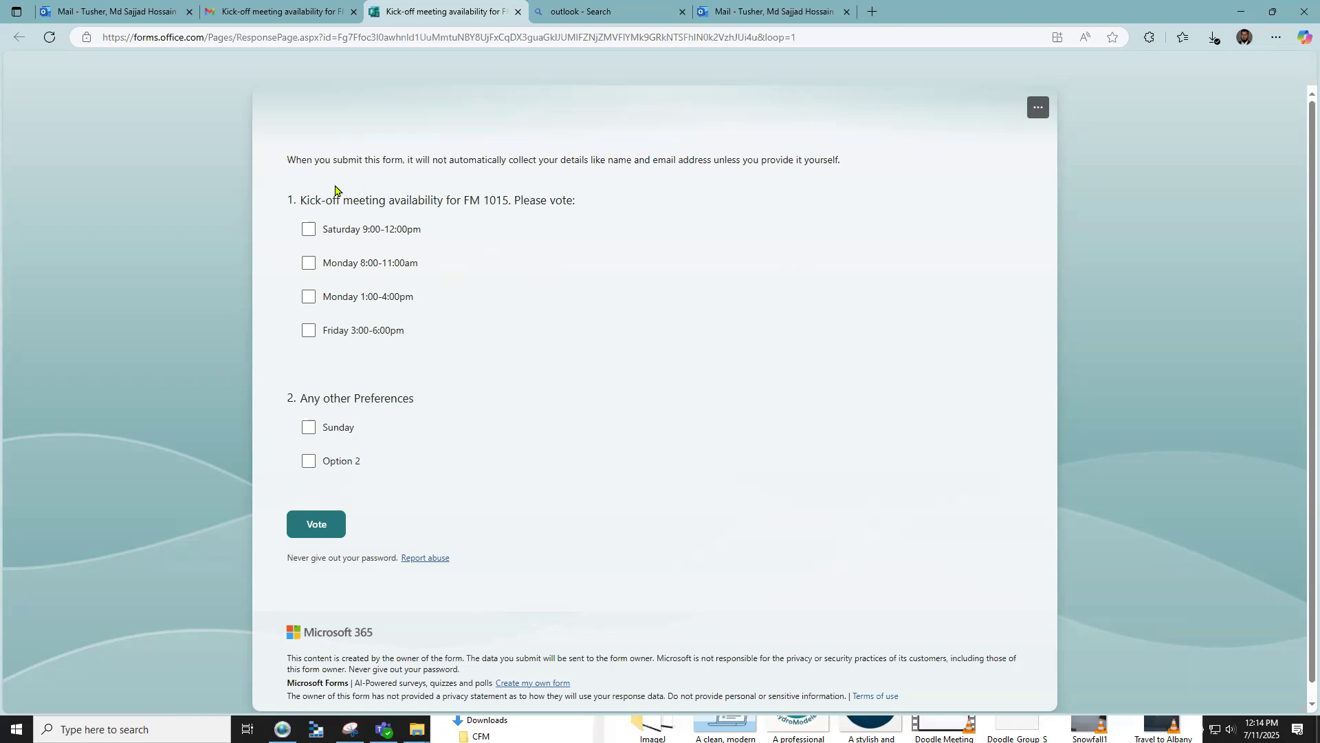
# - Vote for "Saturday 9:00-12:00pm", "Monday 1:00-4:00pm" and "Friday 3:00-6:00pm" in the kick-off meeting question and submit the vote
pyautogui.moveTo(296, 198); pyautogui.dragTo(585, 208)
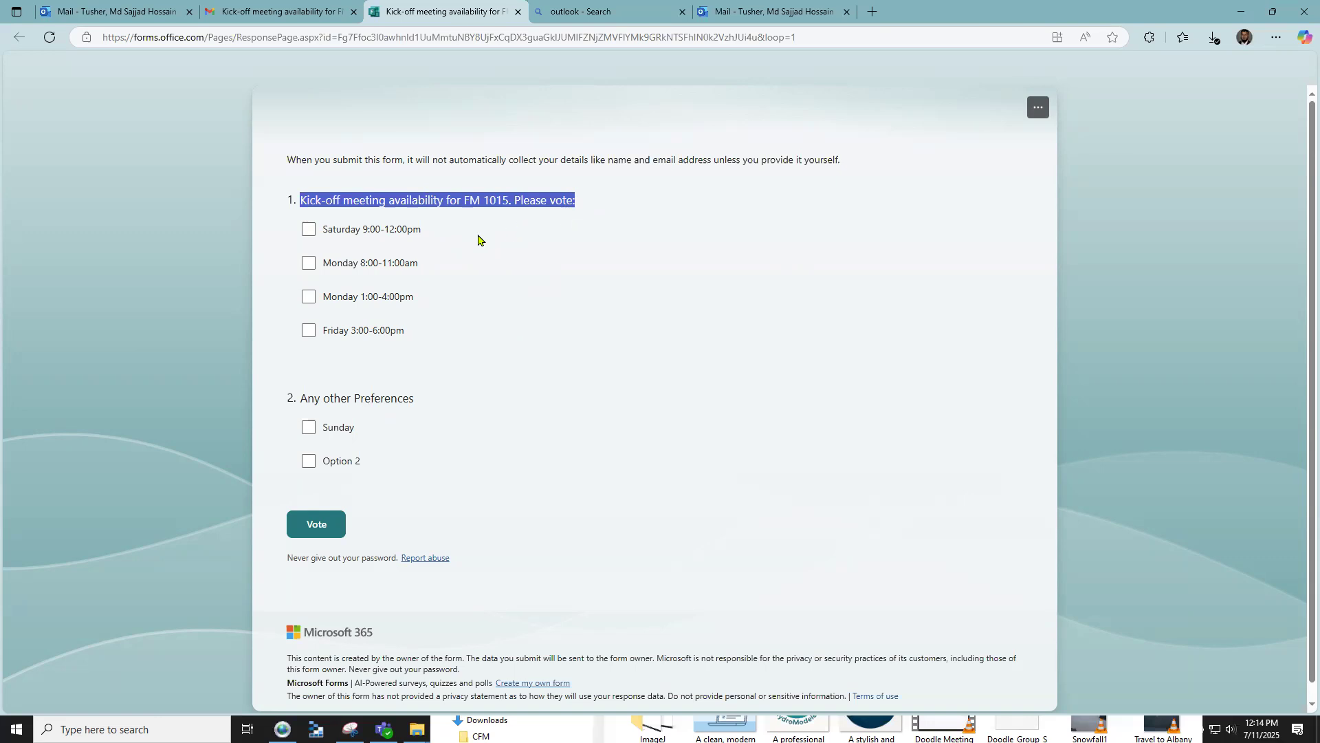
pyautogui.click(308, 233)
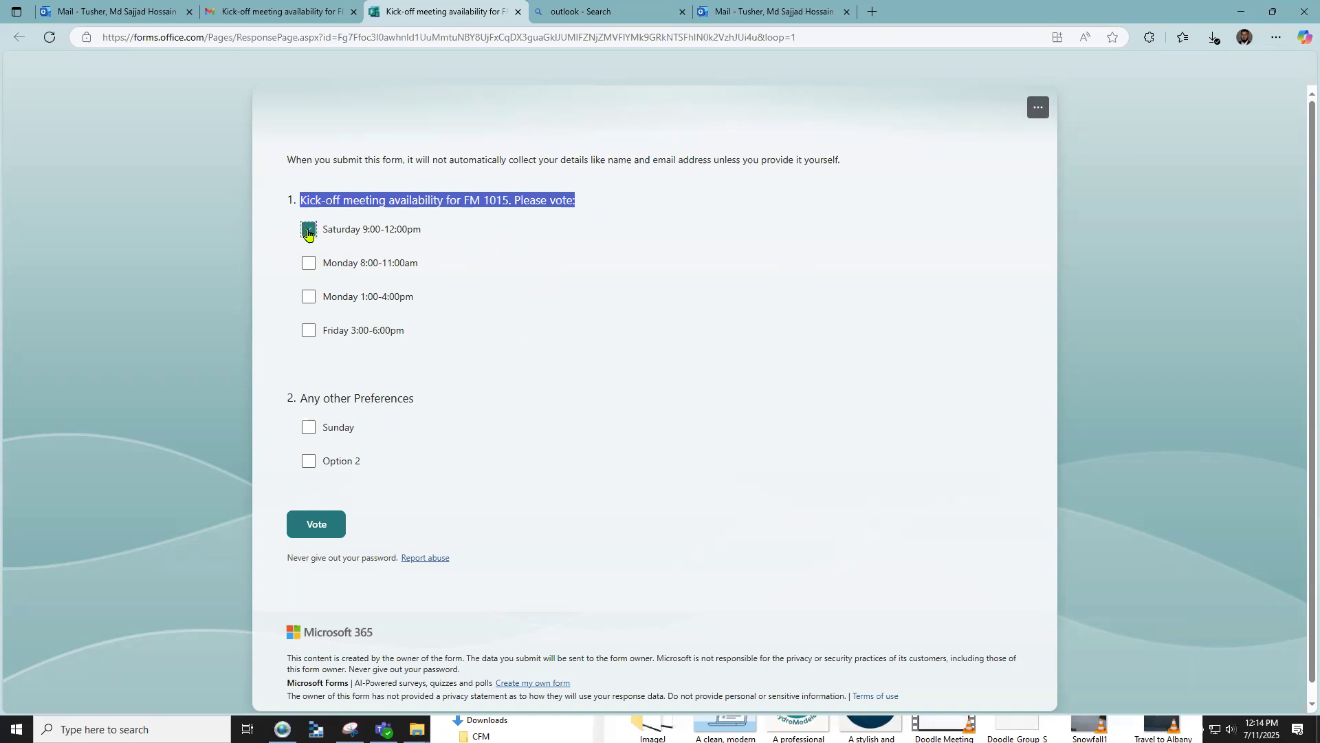
pyautogui.click(308, 297)
pyautogui.click(311, 332)
pyautogui.click(320, 523)
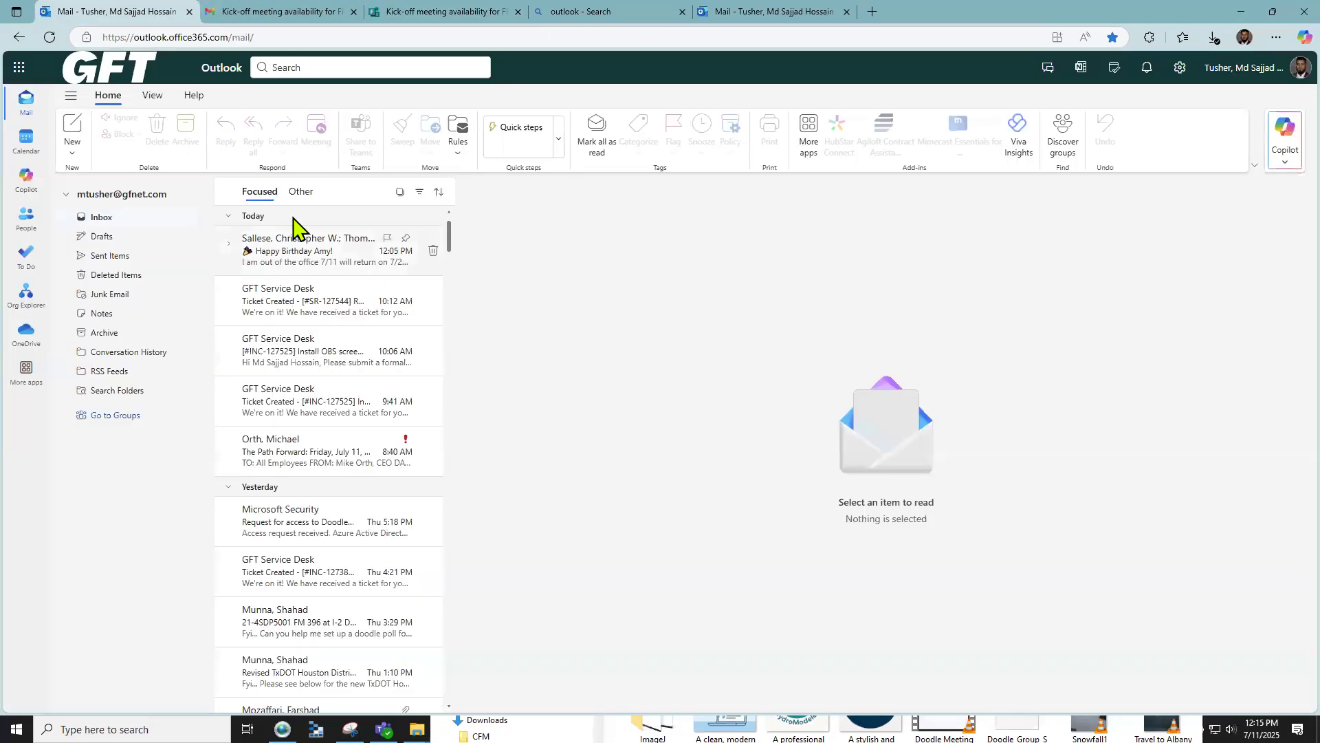
# - Switch back to Outlook, refresh it, open the kick-off meeting poll email among the sent items, and view the poll's results
pyautogui.click(50, 39)
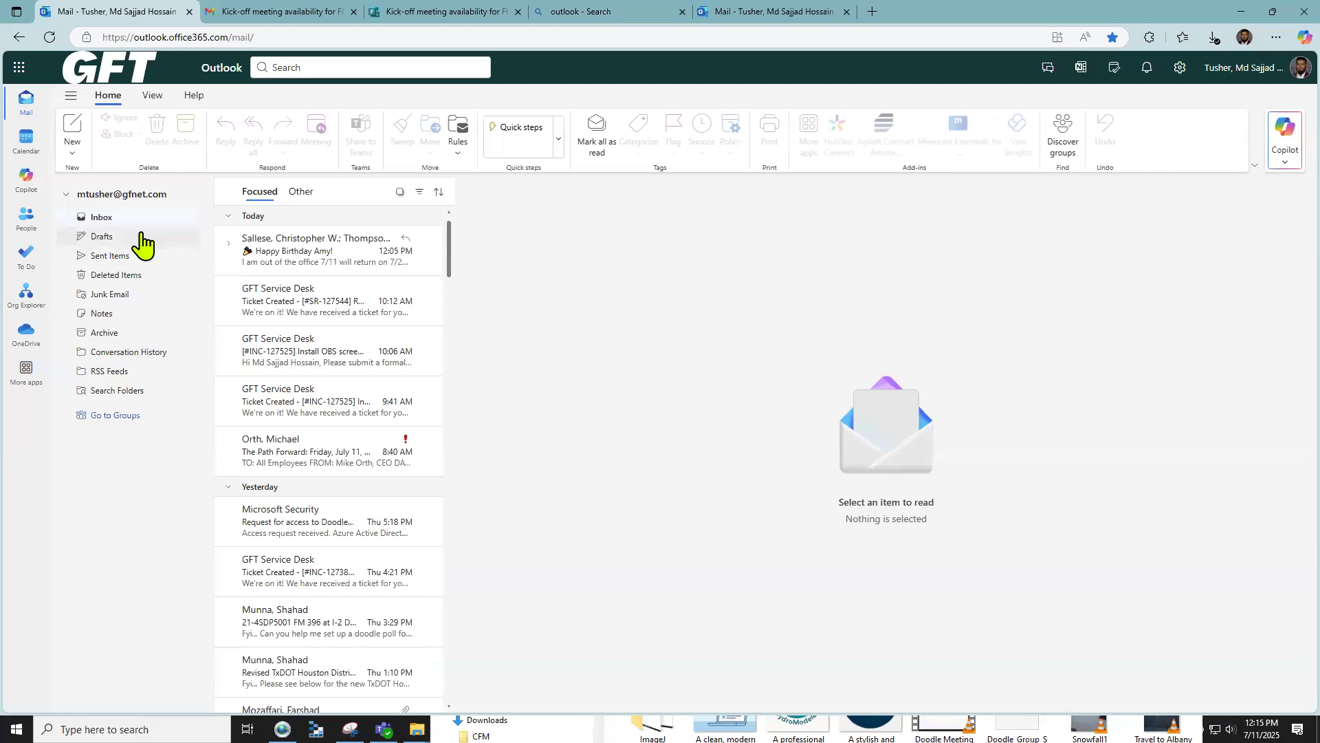
pyautogui.click(134, 259)
pyautogui.click(311, 251)
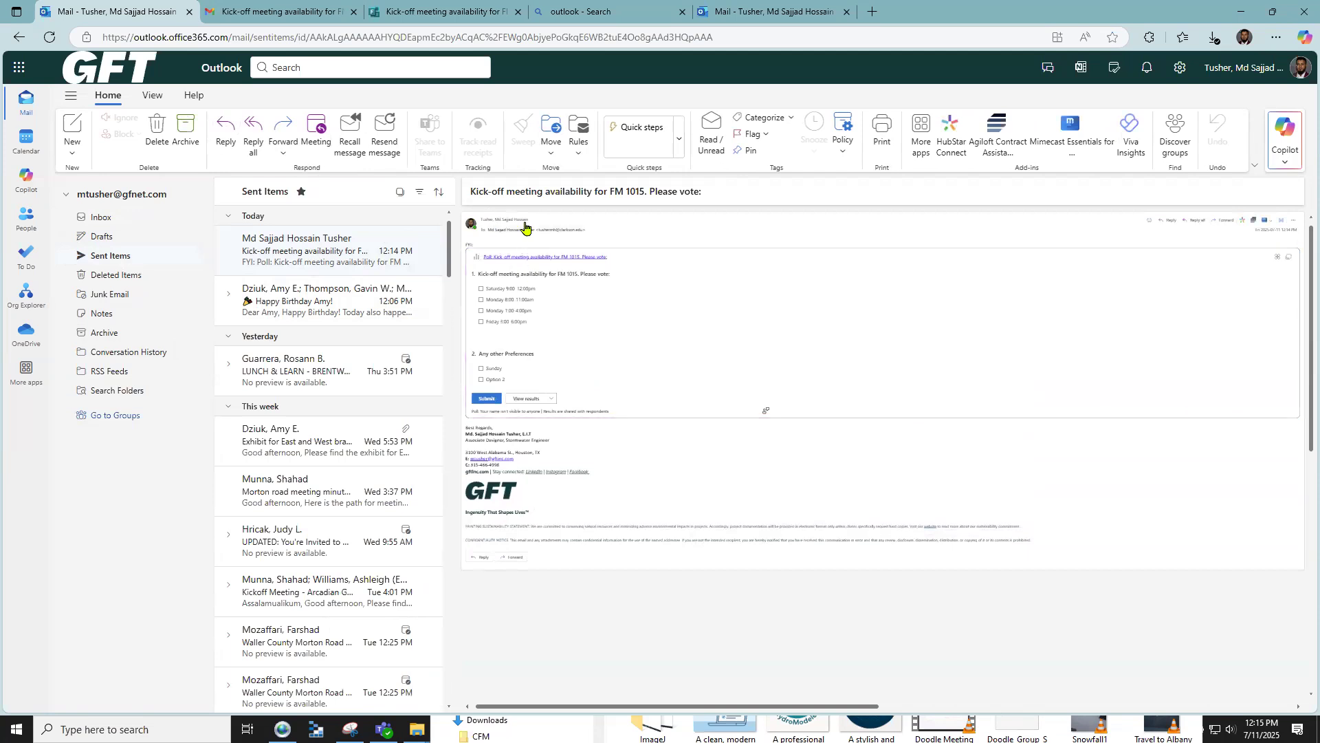
pyautogui.scroll(1, 710, 264)
pyautogui.scroll(2, 864, 307)
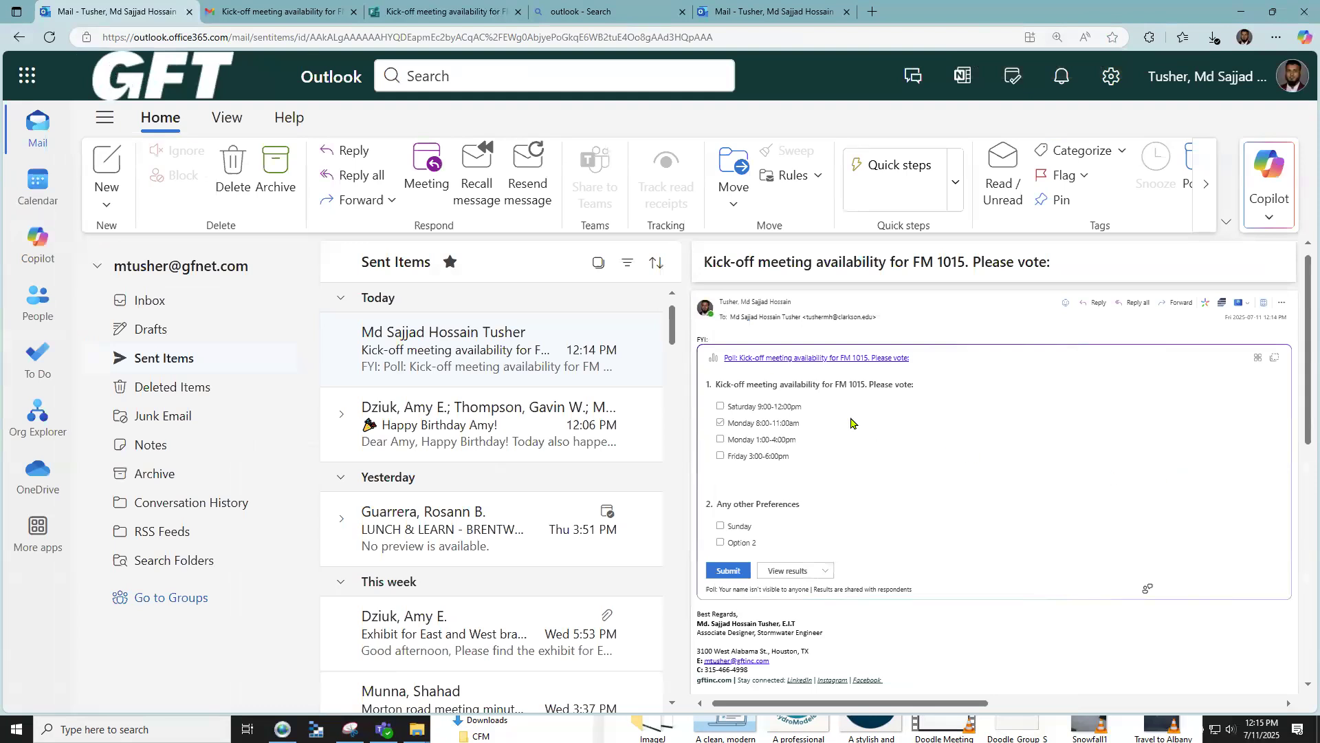
pyautogui.click(796, 572)
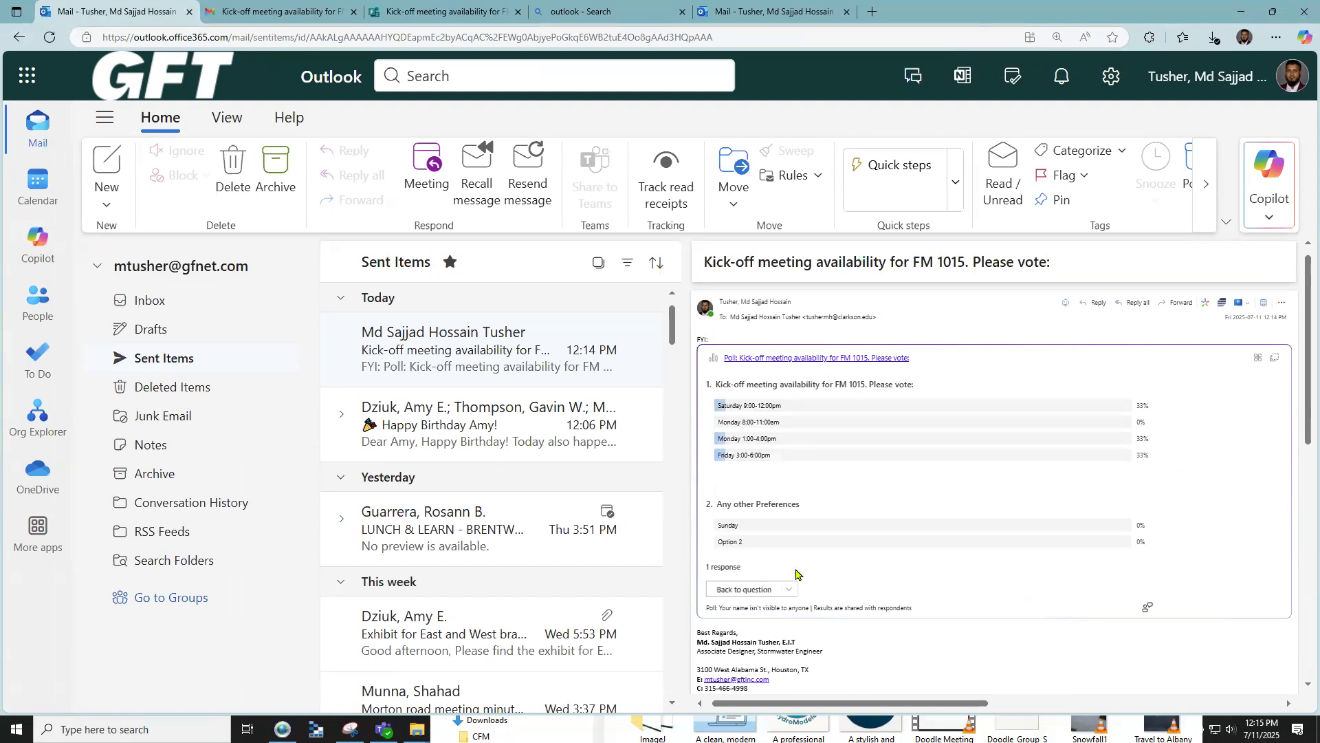